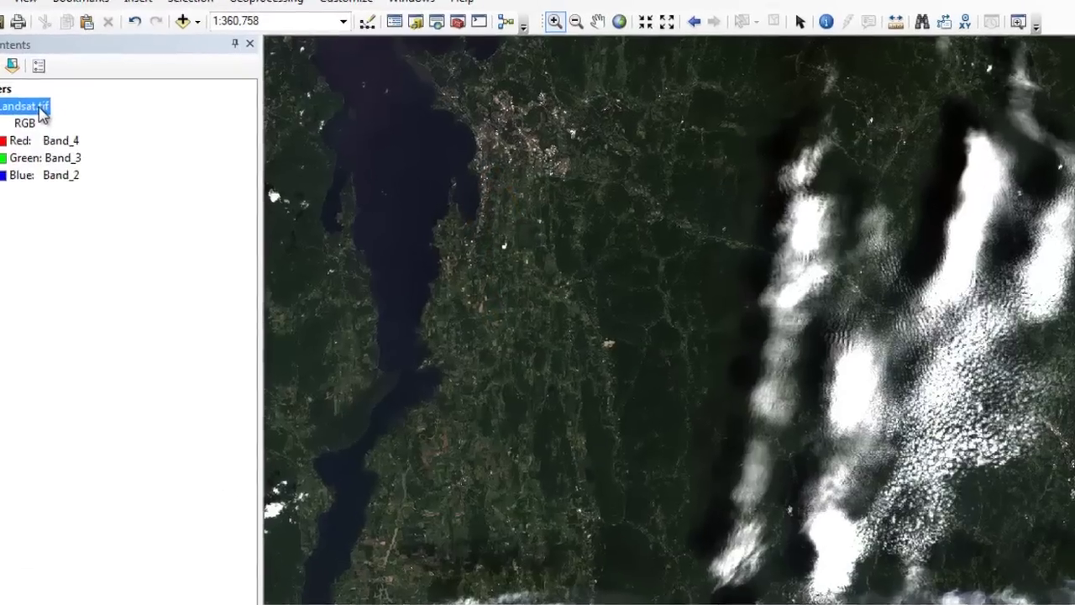
- Render Landsat.tif as a 5-4-3 composite: Band_5 red, Band_4 green, Band_3 blue
double_click(40, 114)
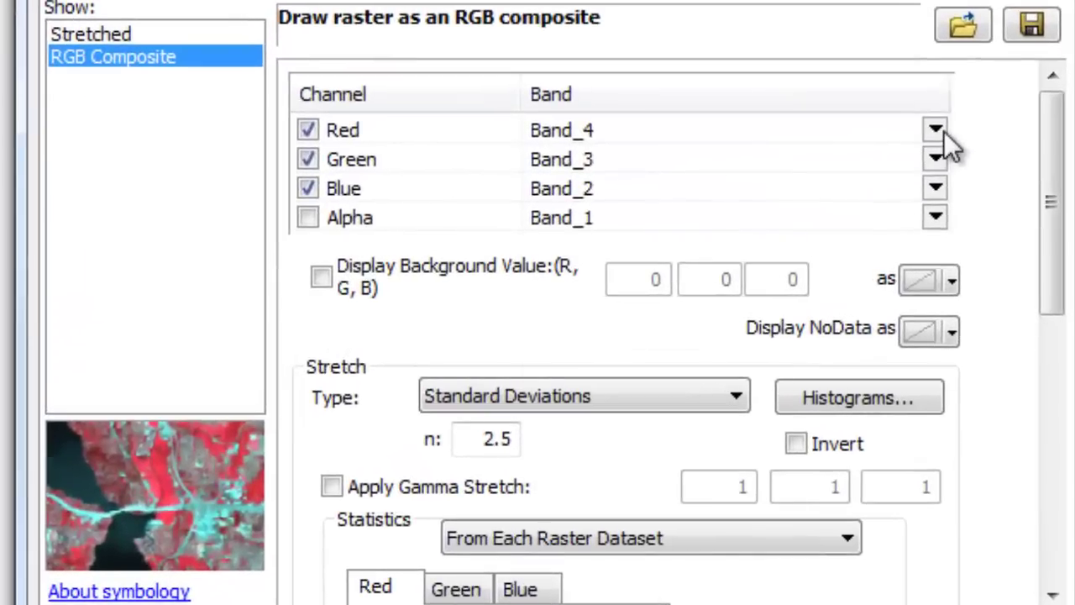
click(935, 130)
click(824, 294)
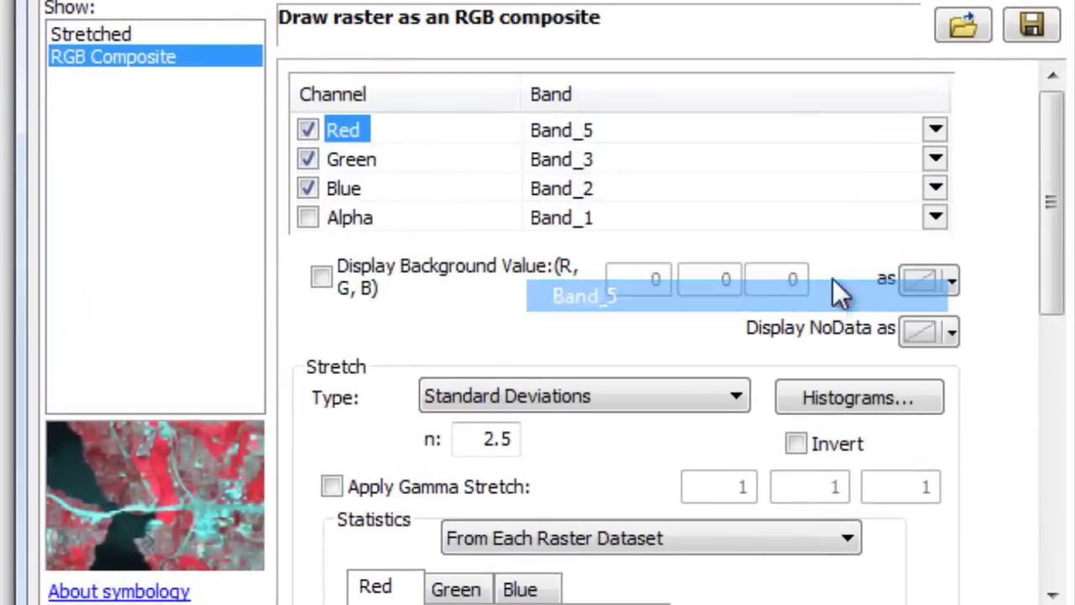
click(934, 159)
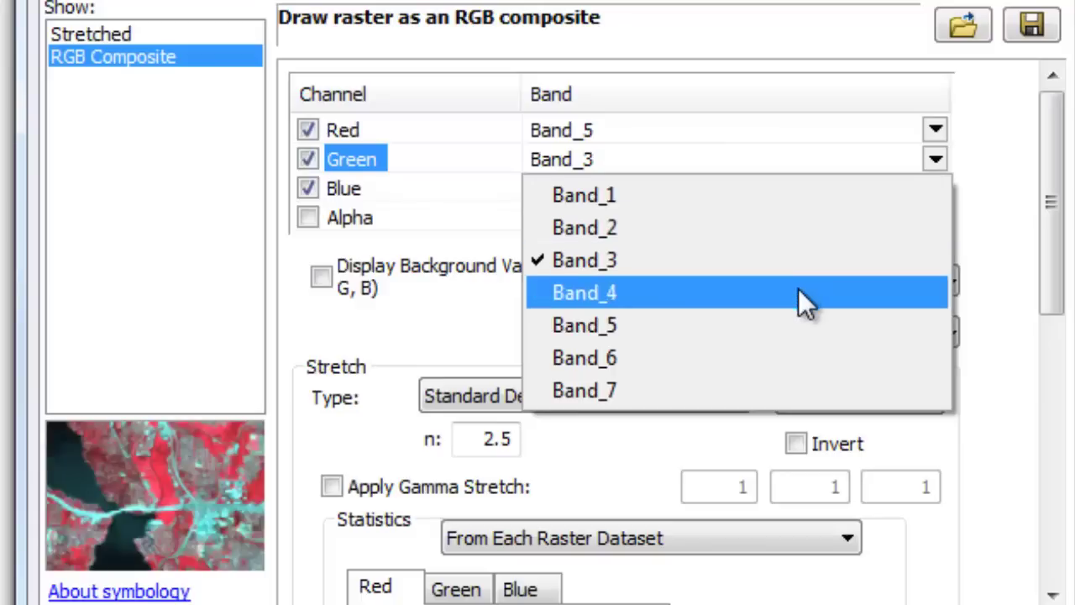
click(800, 289)
click(934, 188)
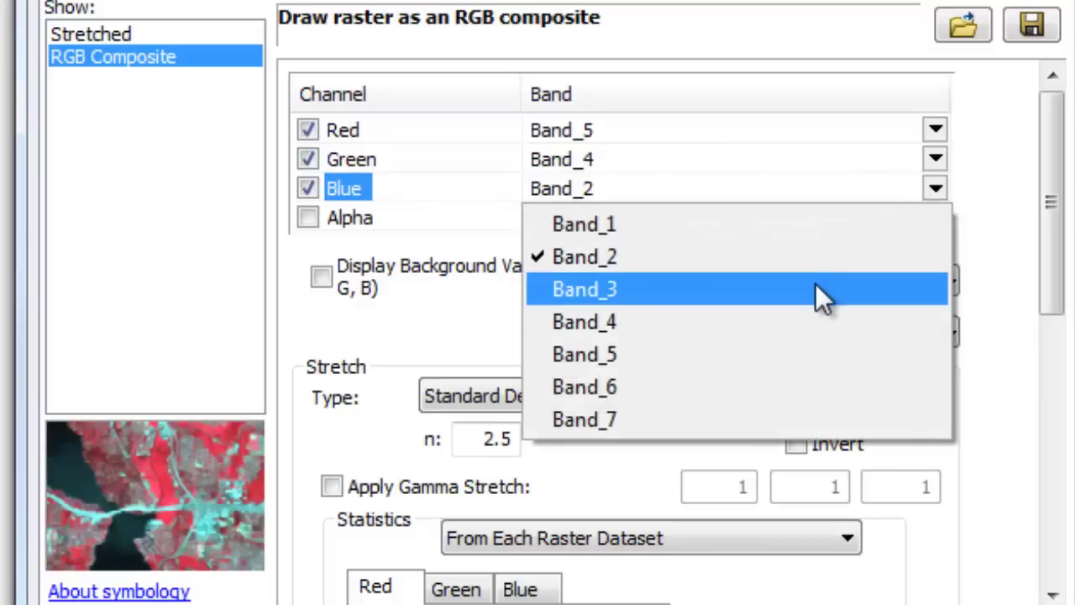
click(818, 294)
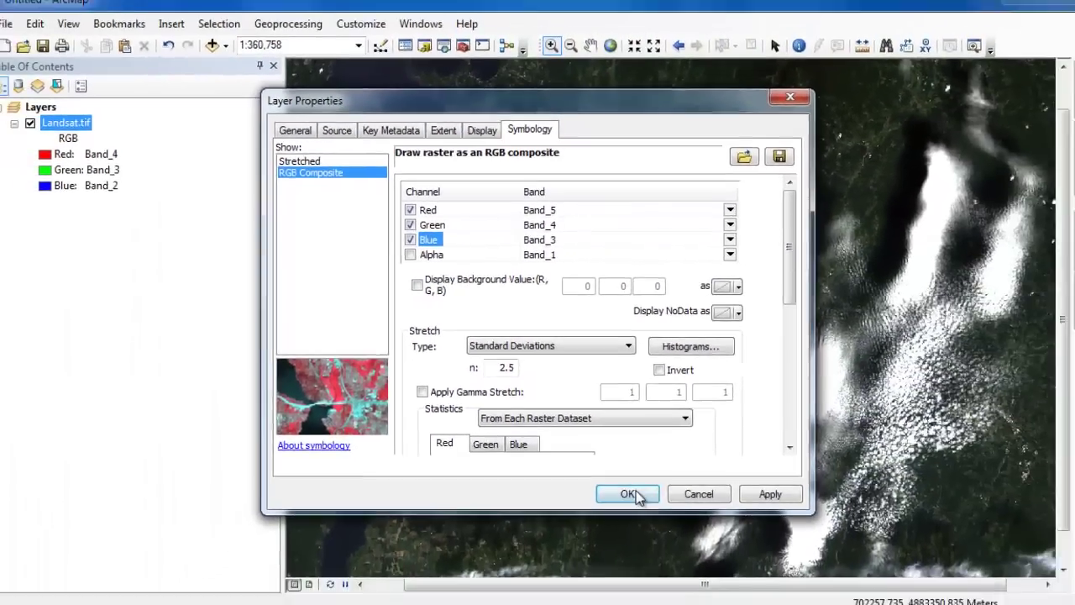
click(659, 552)
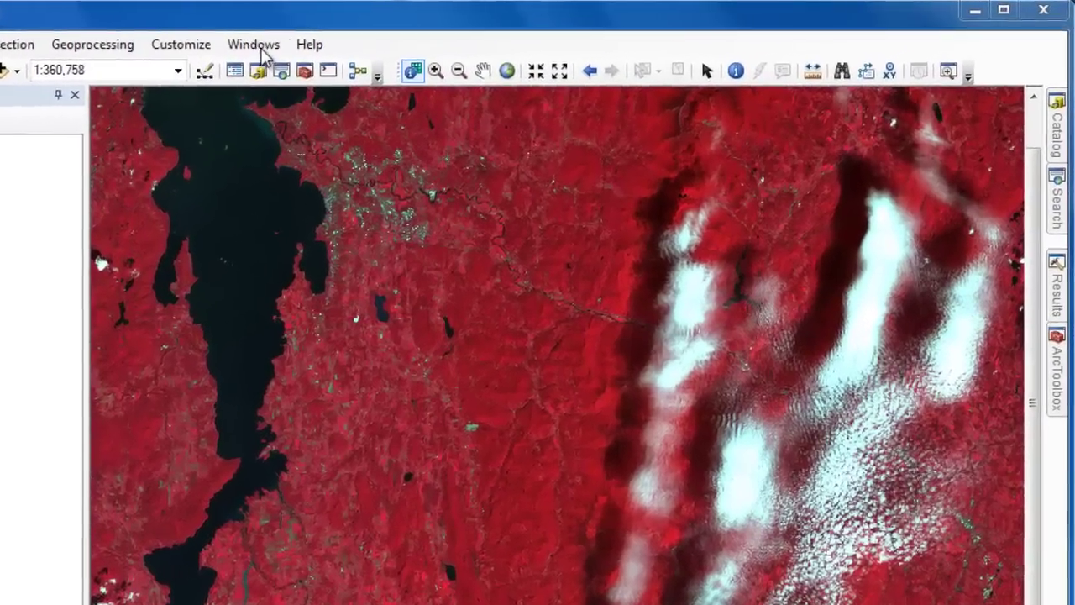
- Open the Image Analysis window and include Landsat.tif in it
click(424, 35)
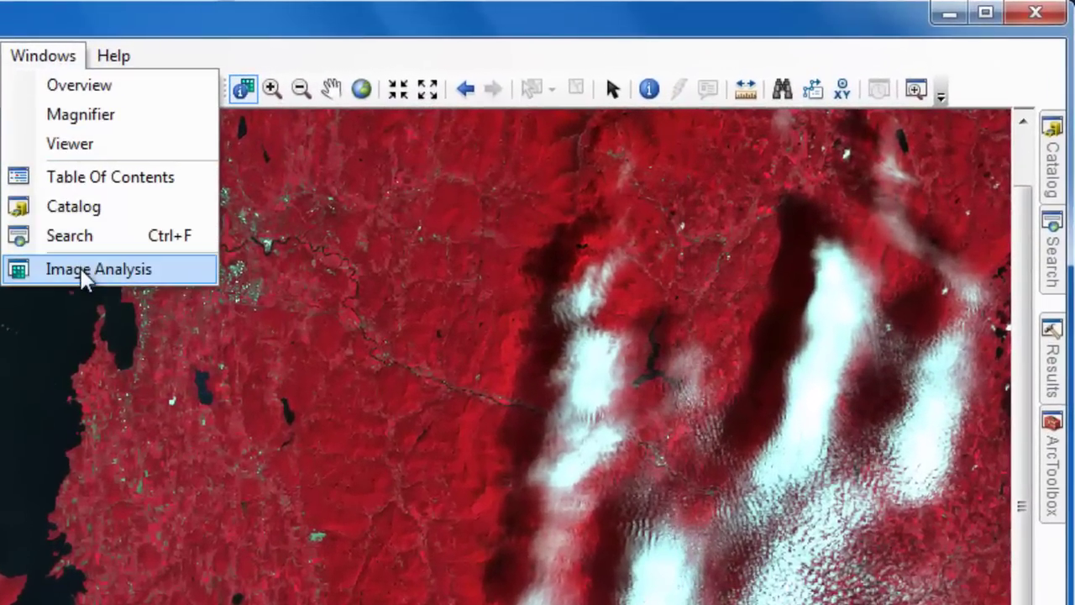
click(84, 273)
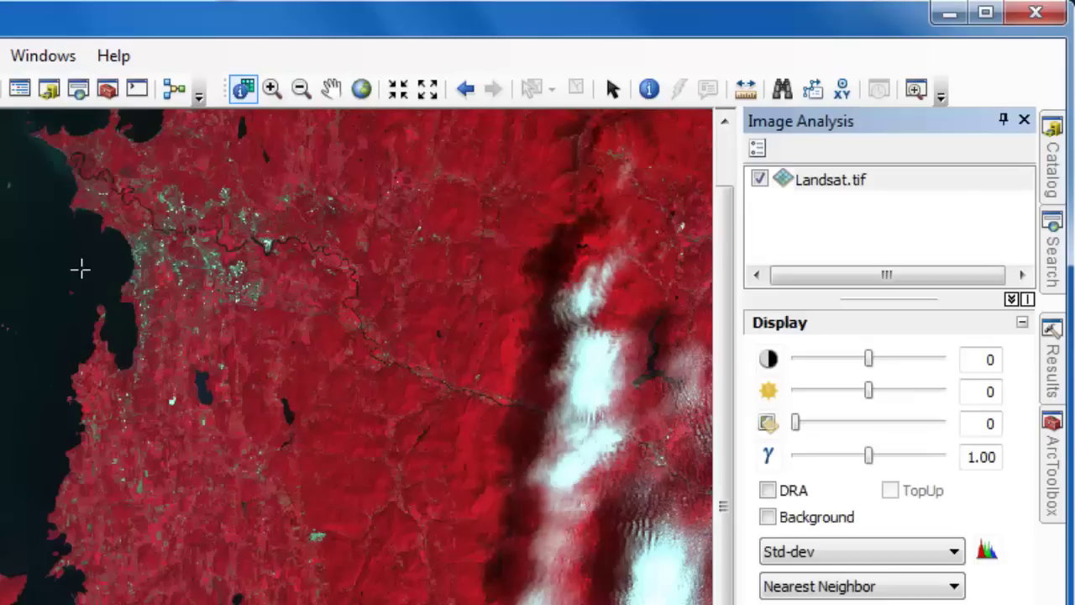
click(760, 180)
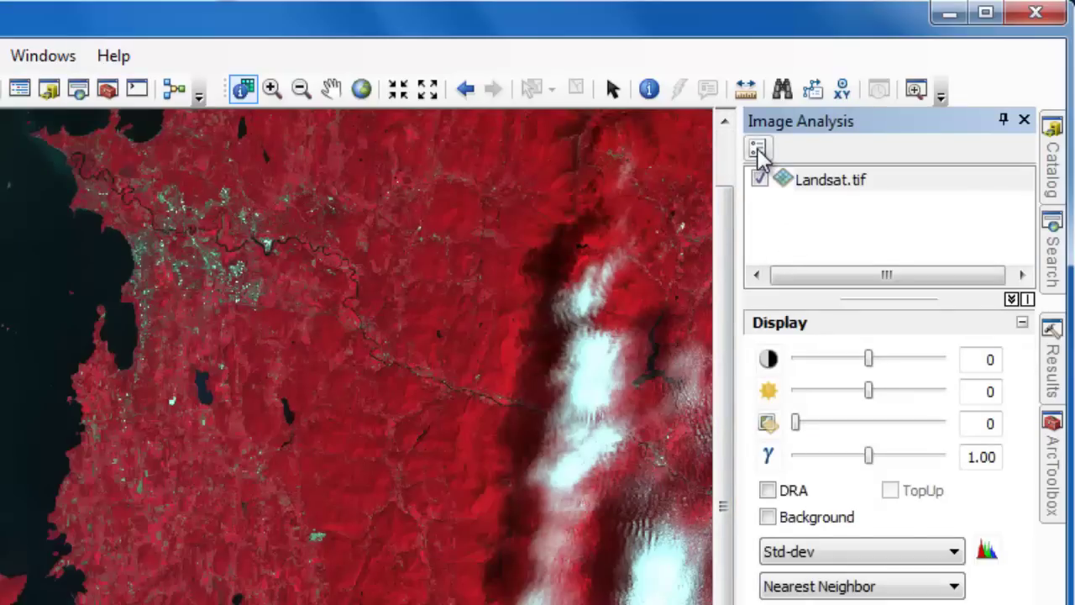
- Set NDVI options: wavelength matching off, scientific output on, red band 4, infrared band 5
click(757, 149)
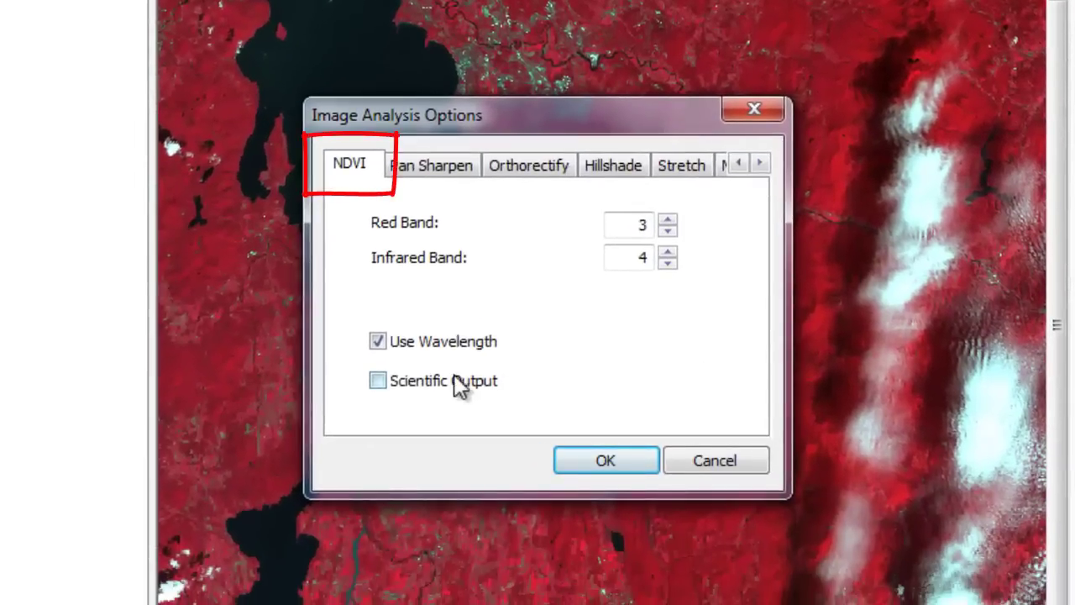
click(378, 342)
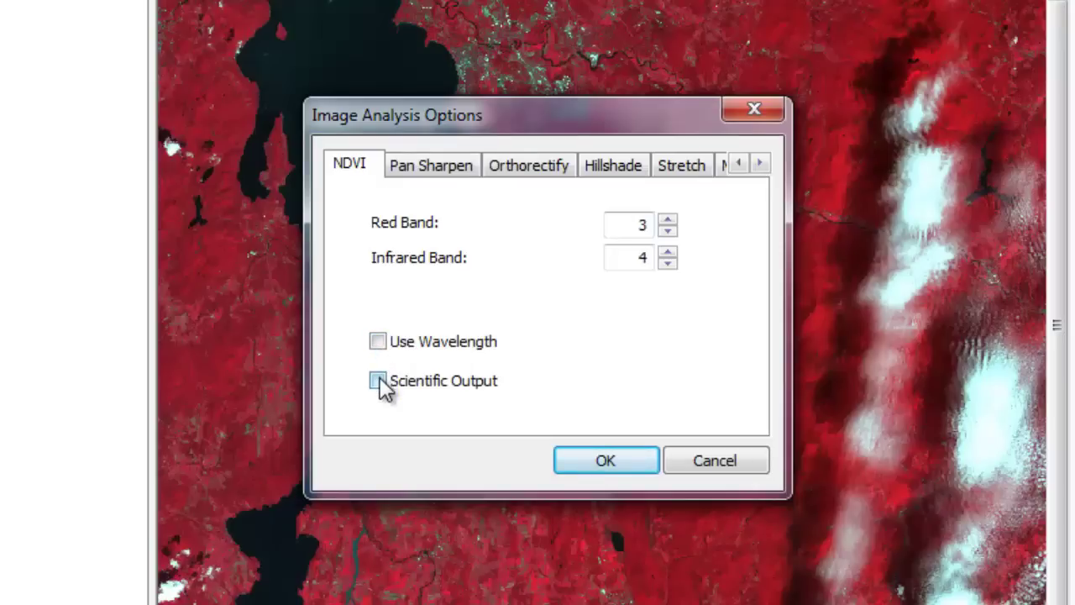
click(379, 382)
click(668, 254)
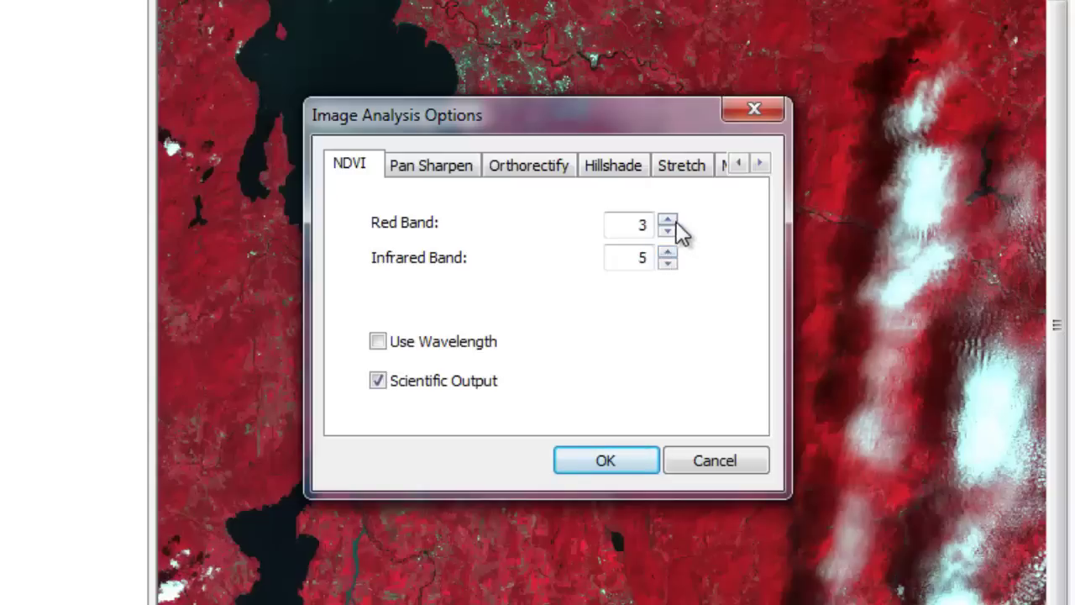
click(667, 220)
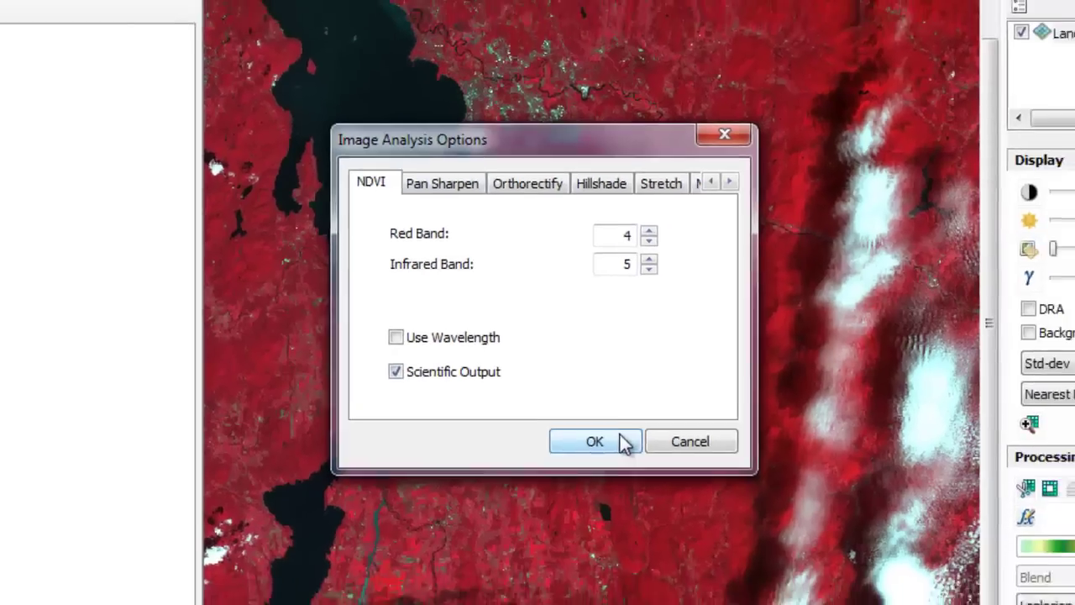
click(637, 462)
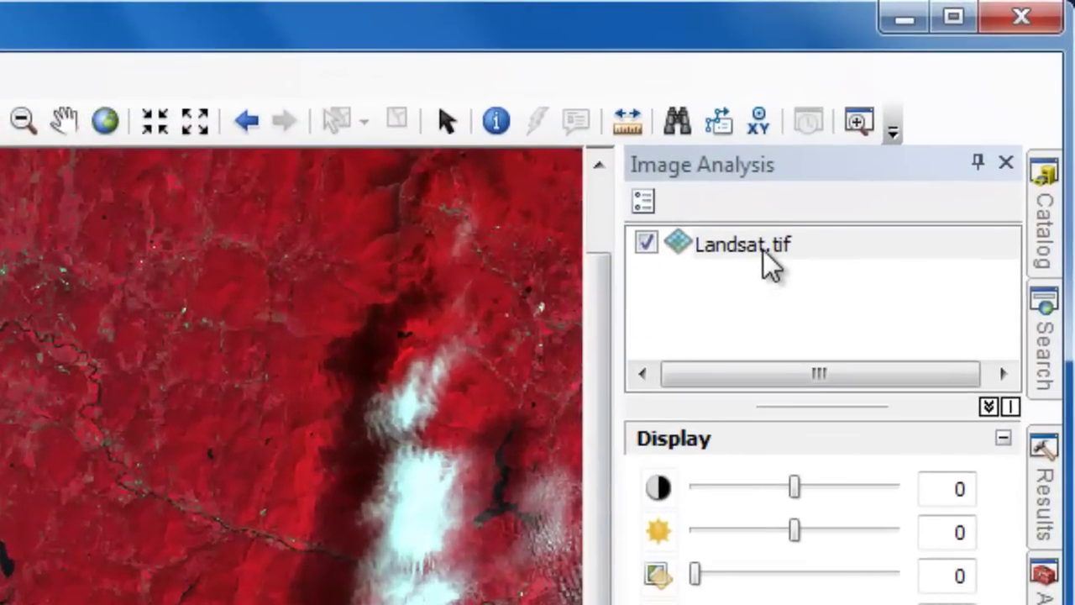
- Run NDVI on Landsat.tif to produce NDVI_Landsat.tif, ranging -0.1462 to 0.634095
click(763, 249)
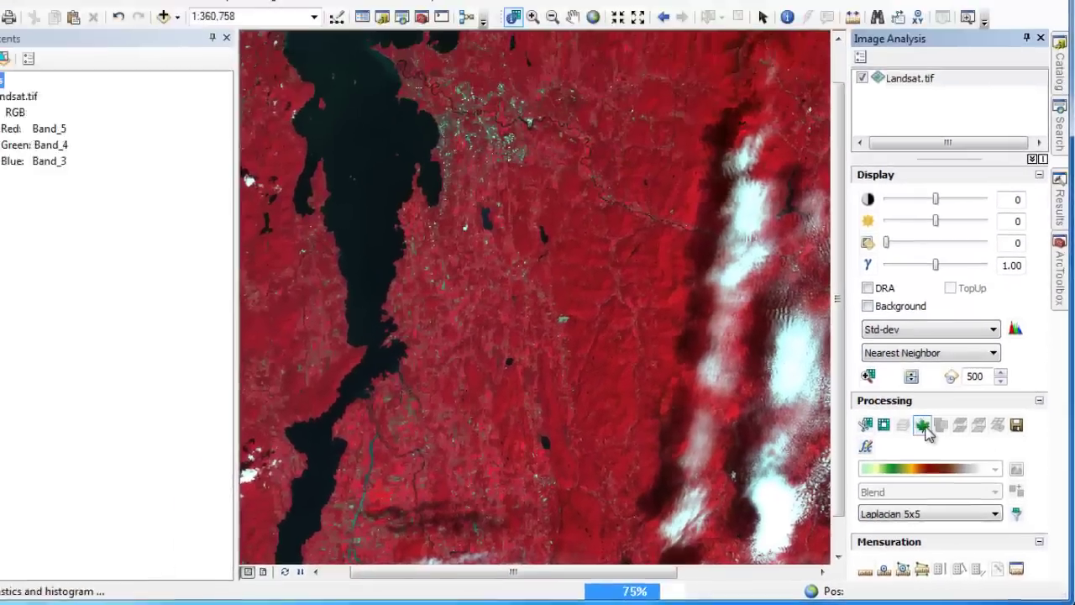
click(781, 259)
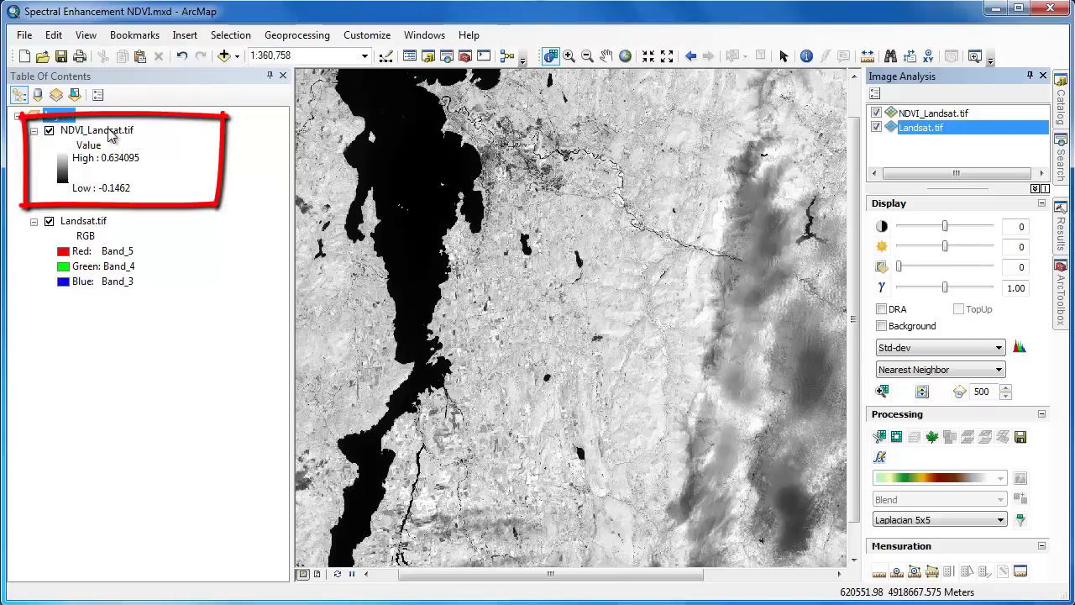
- Give NDVI_Landsat.tif the red-yellow-green colour ramp so water is red, vegetation green
double_click(110, 137)
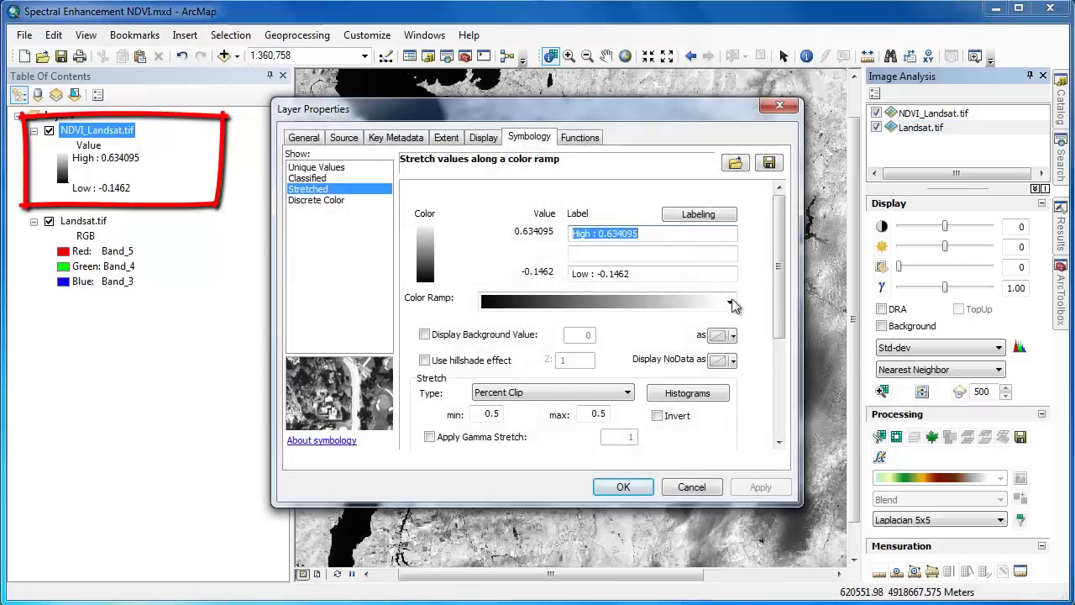
click(729, 302)
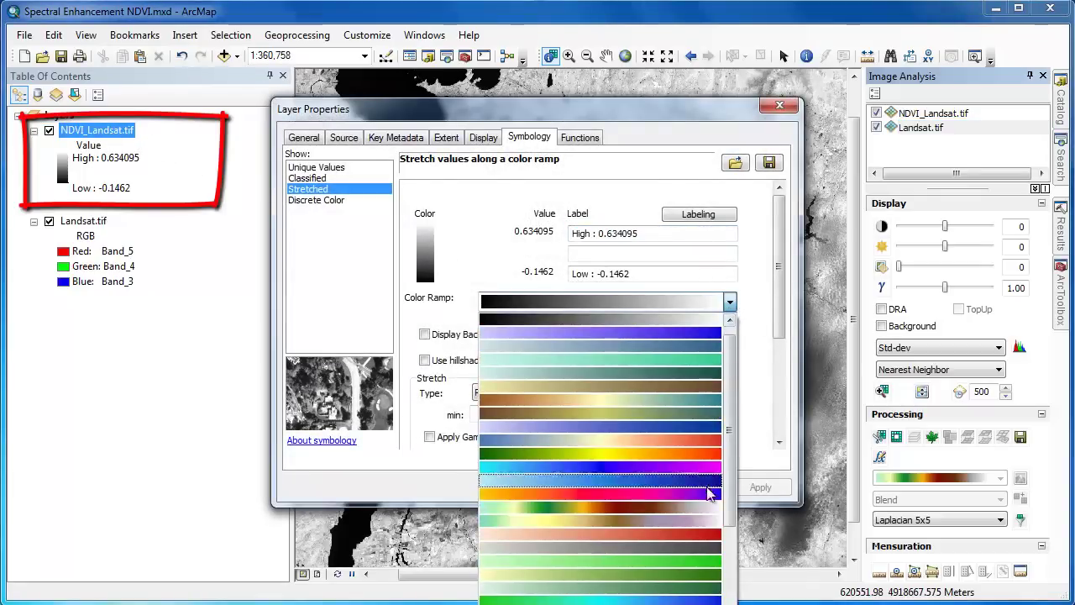
drag(729, 513, 729, 604)
scroll(646, 554, down, 3)
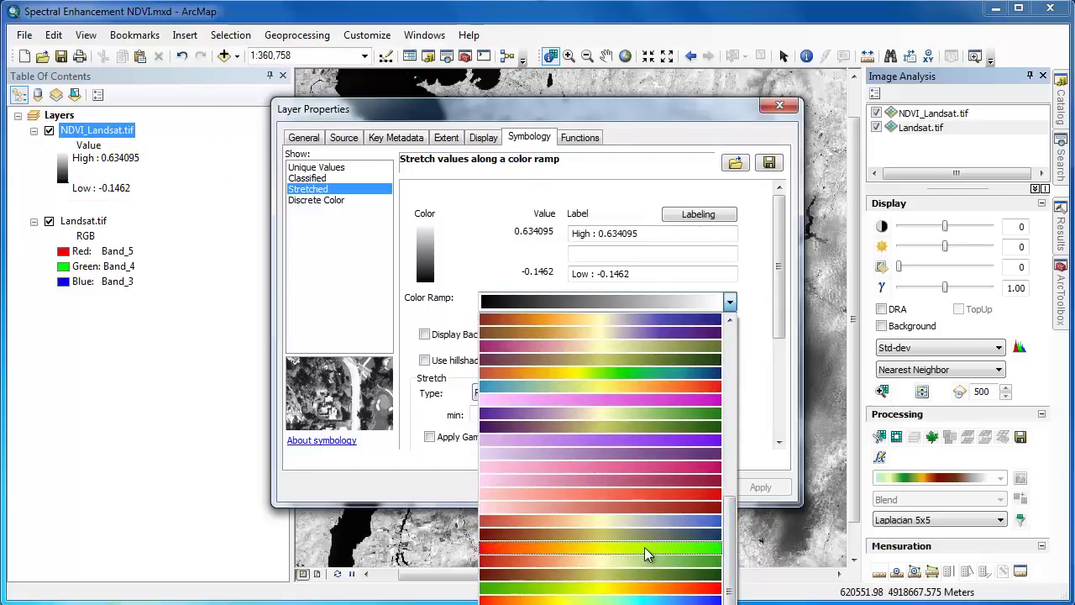
click(645, 554)
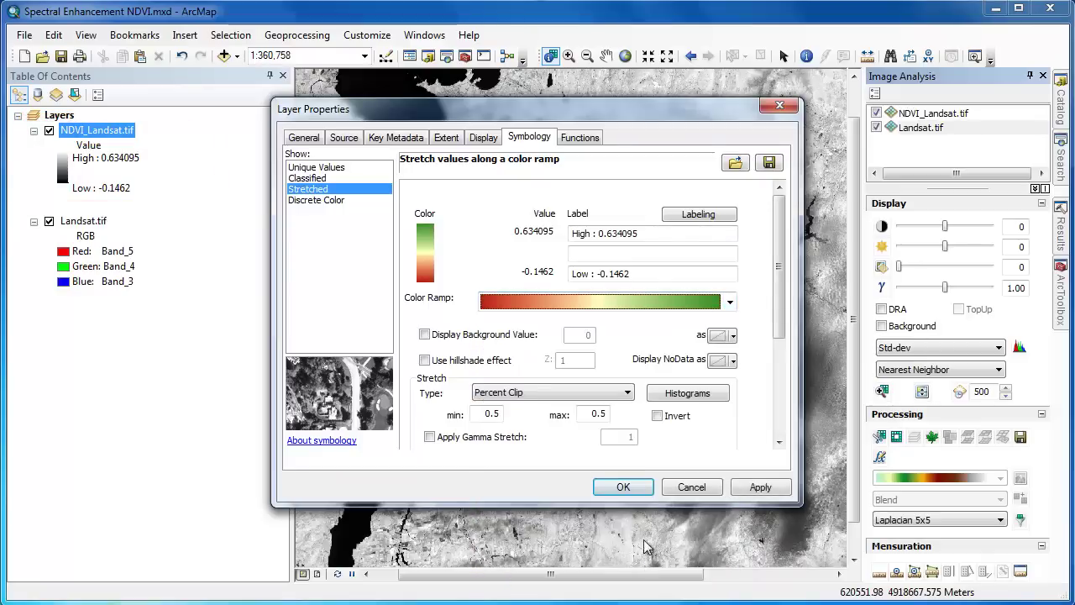
click(625, 488)
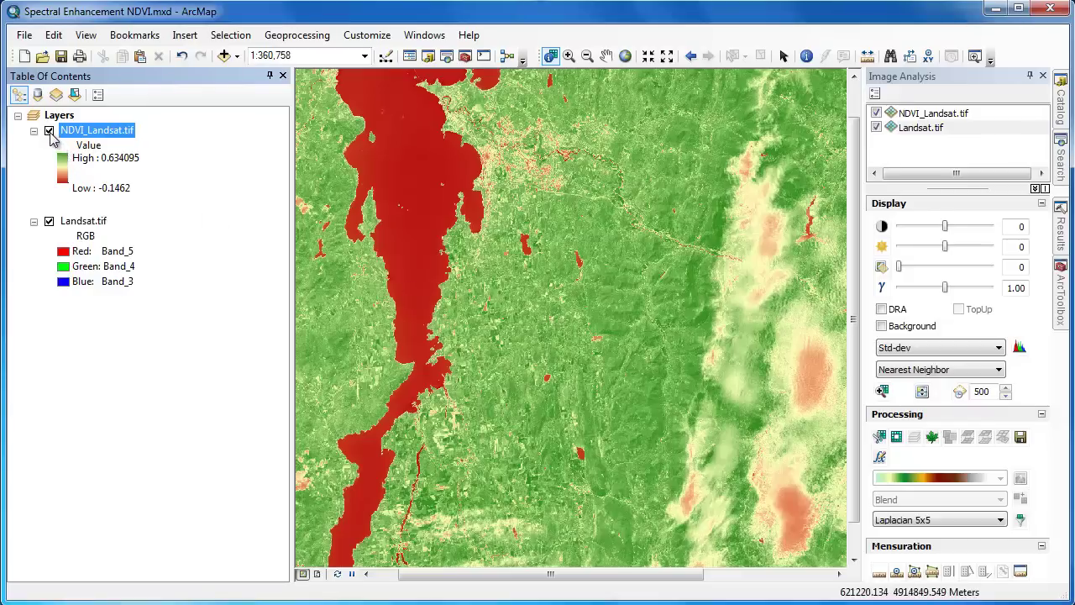
- Switch off Landsat.tif, leaving the red-to-green NDVI layer as the only one displayed
click(50, 132)
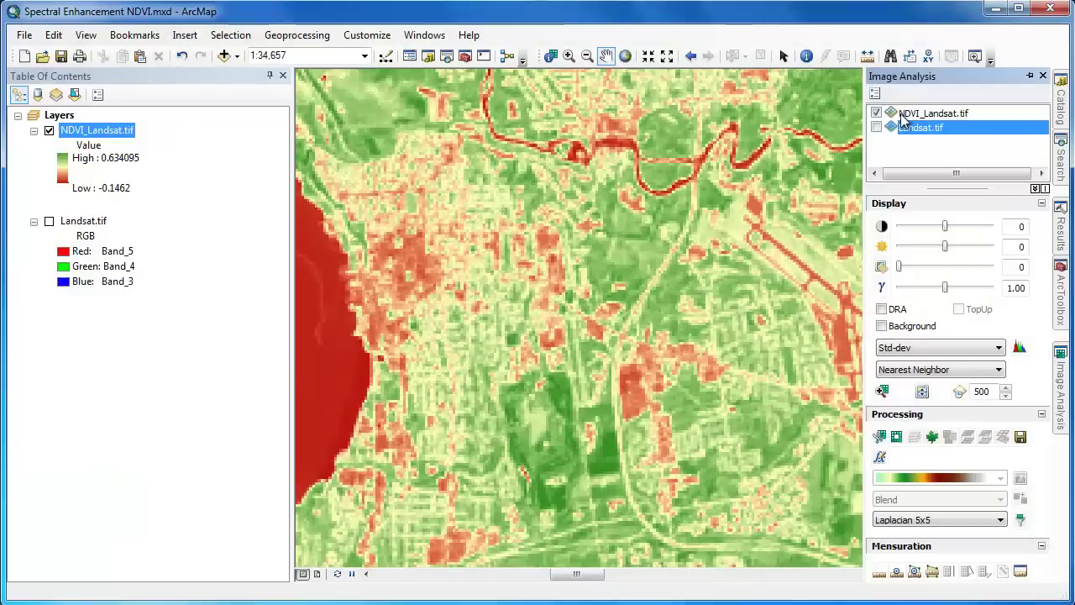
- Export the NDVI layer as an NDVI_Landsat.tif raster dataset and add it to the map
click(905, 117)
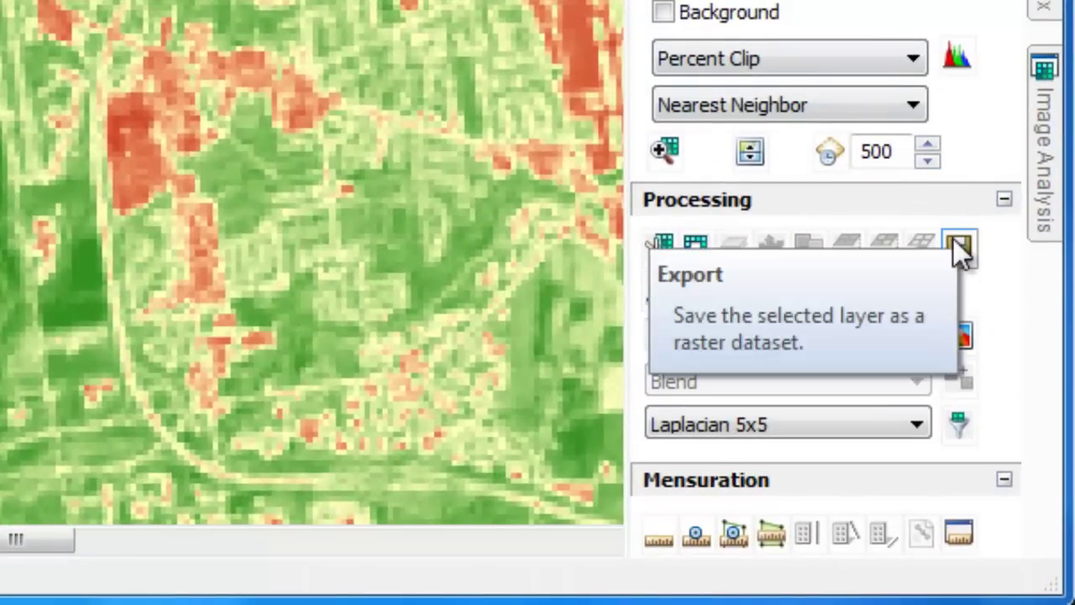
click(959, 248)
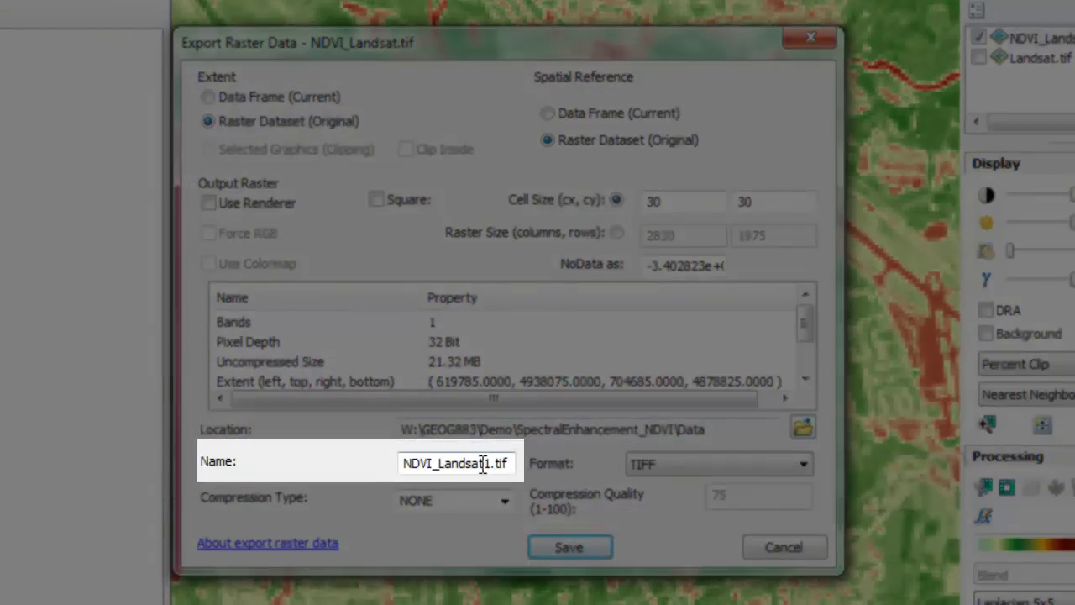
click(489, 463)
text(1)
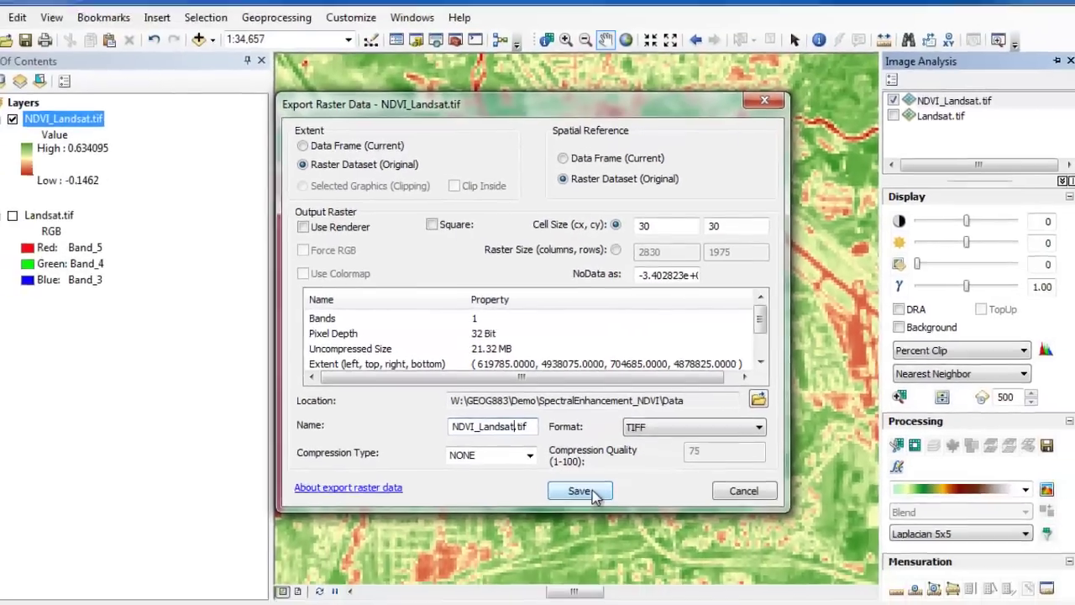
click(590, 527)
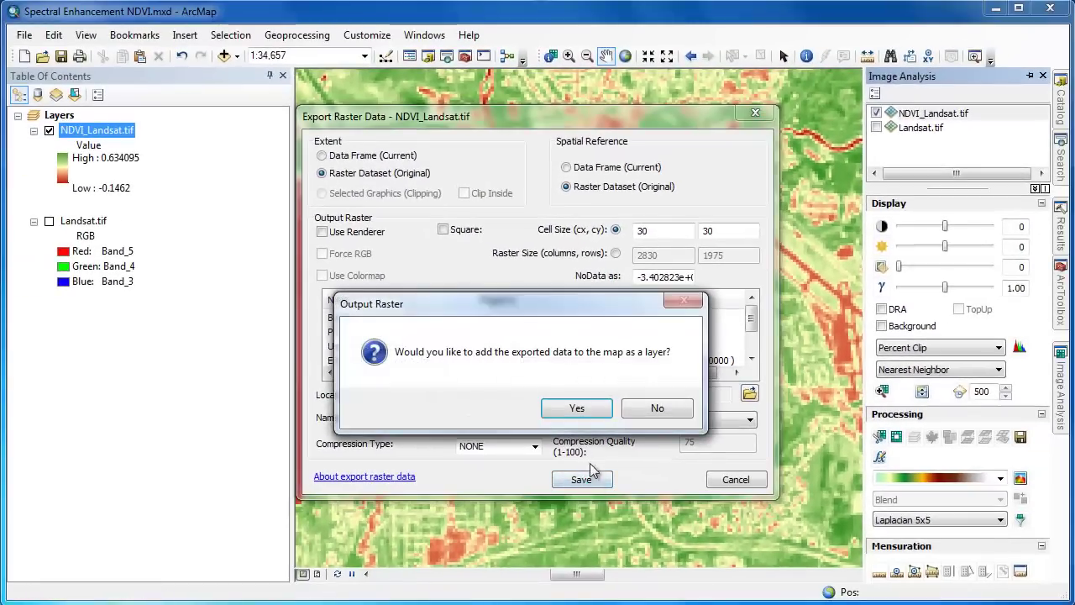
click(583, 412)
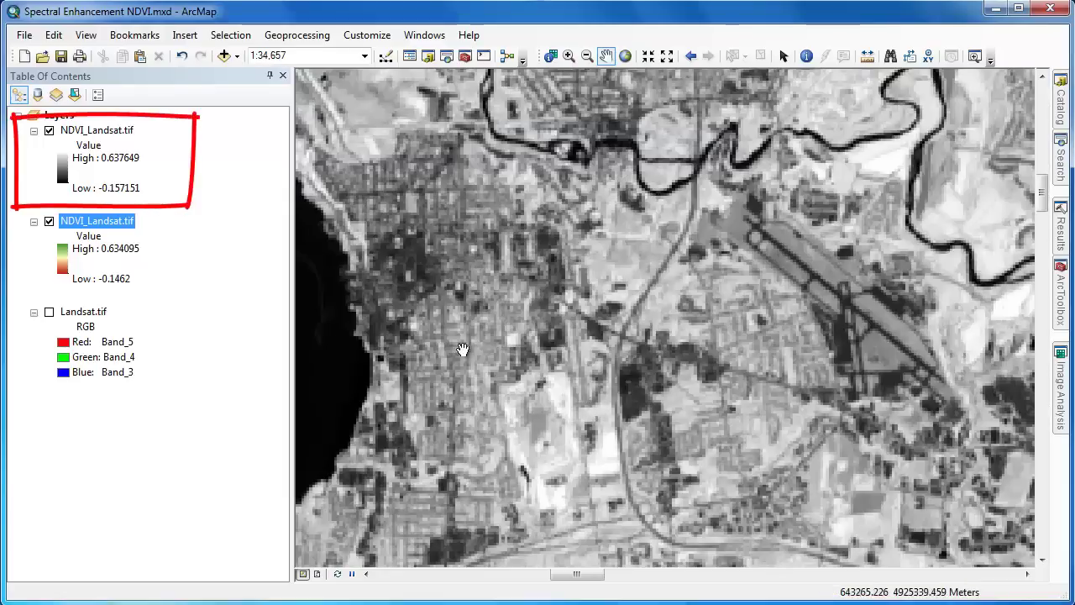
- Remove the temporary NDVI layer and colour the exported NDVI_Landsat.tif with the red-yellow-green ramp
right_click(115, 229)
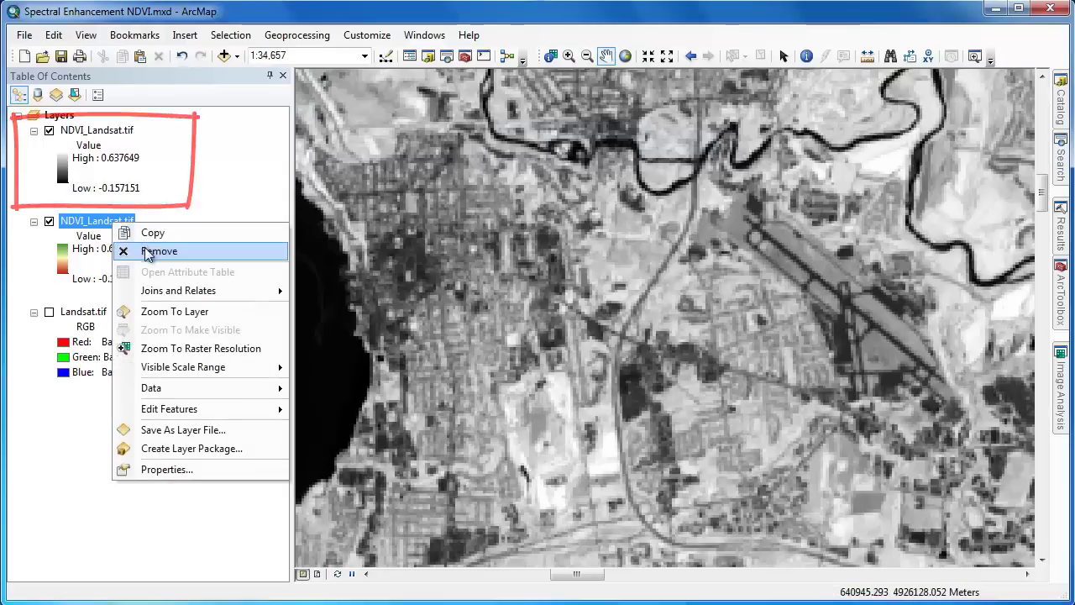
click(148, 248)
double_click(124, 135)
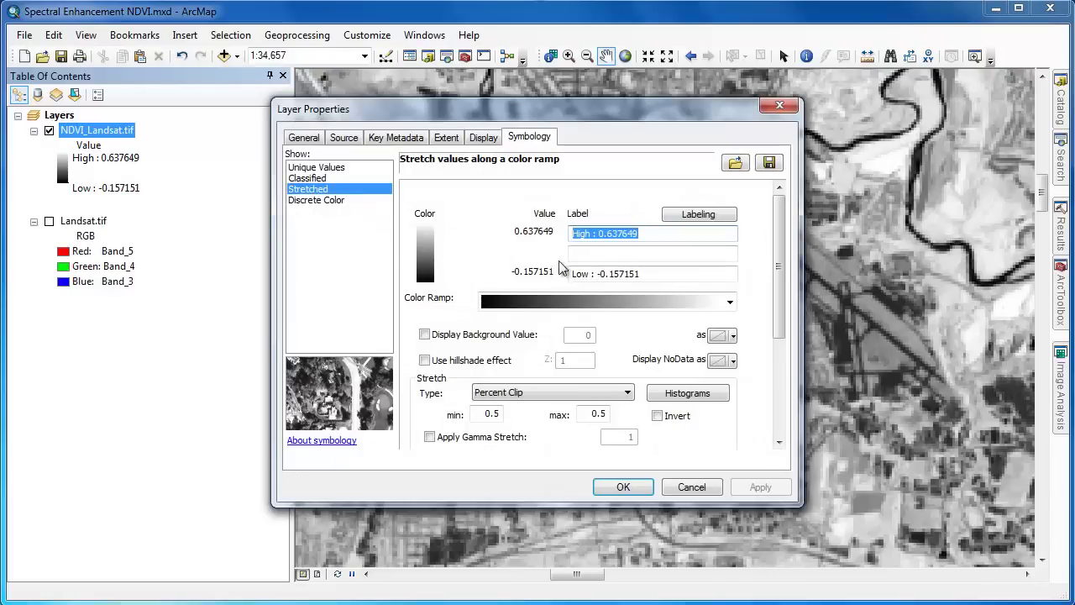
click(730, 302)
click(658, 564)
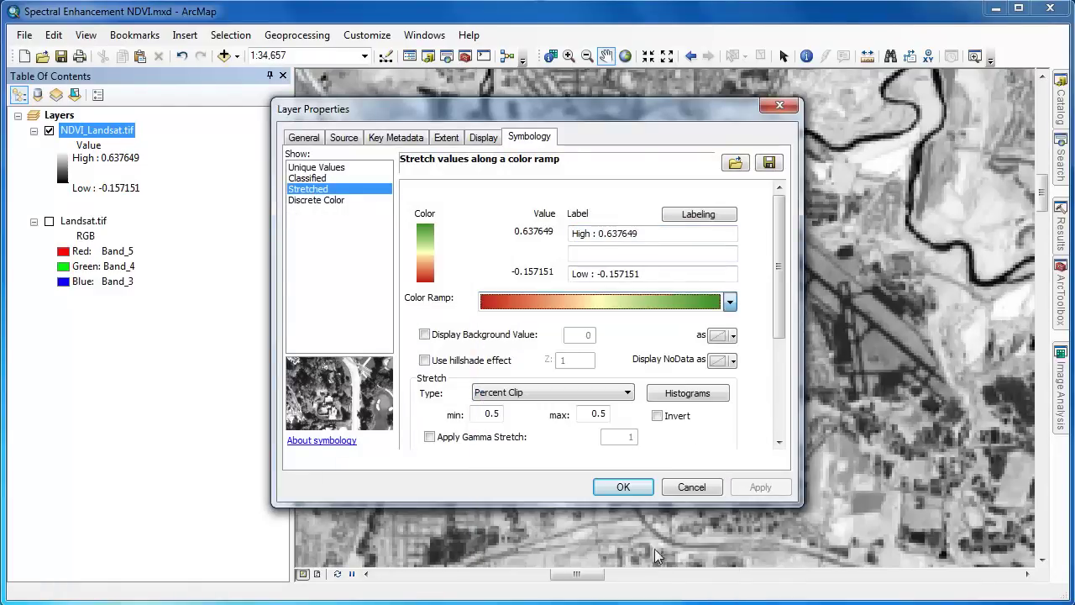
click(622, 486)
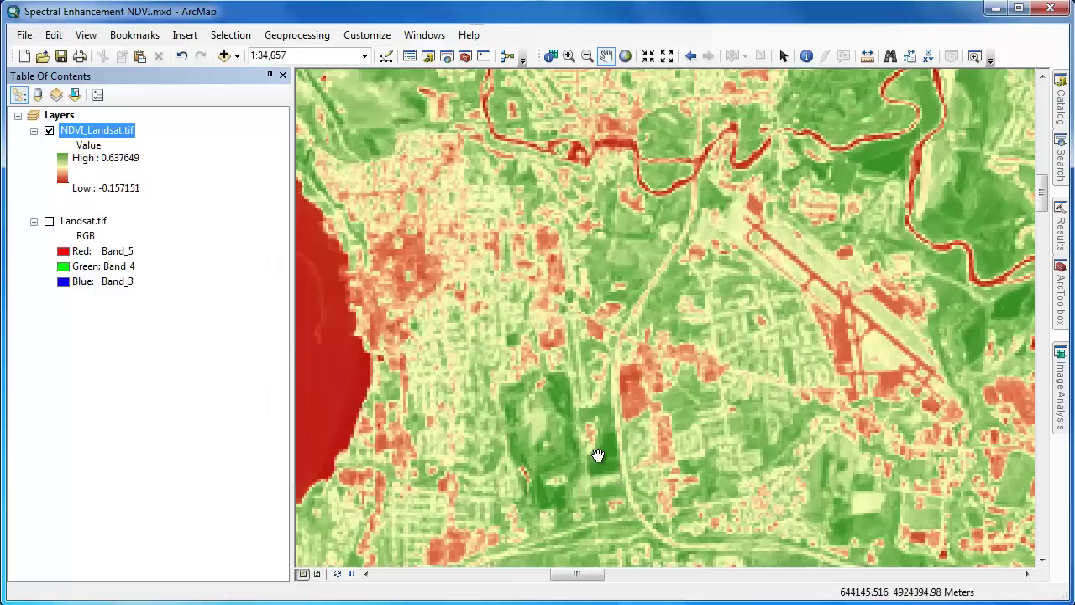
double_click(119, 134)
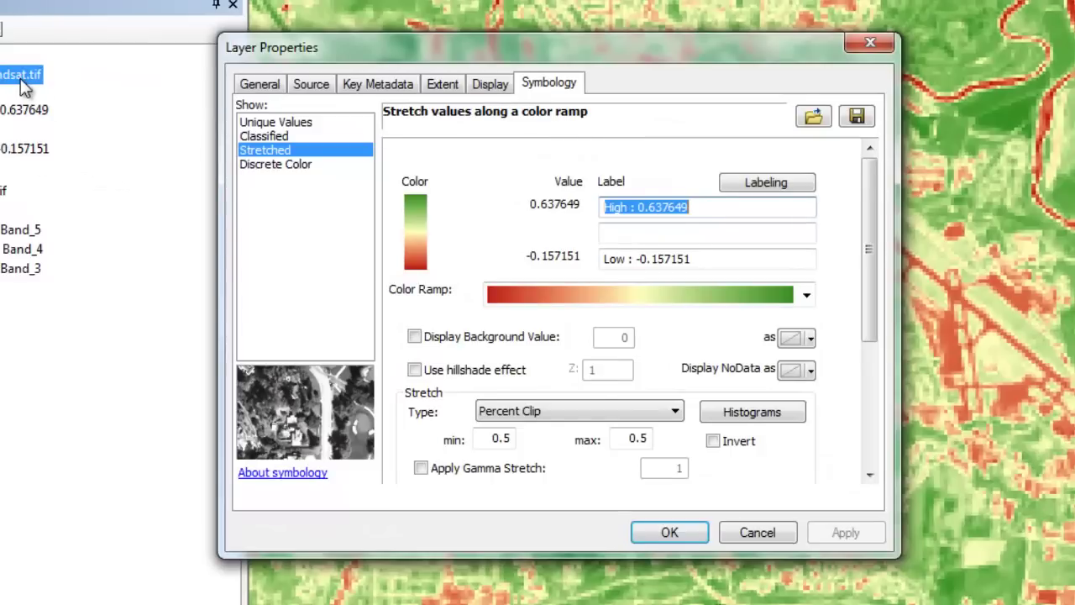
- Switch NDVI_Landsat.tif to Classified symbology with 2 classes and the red-yellow-green ramp
click(264, 136)
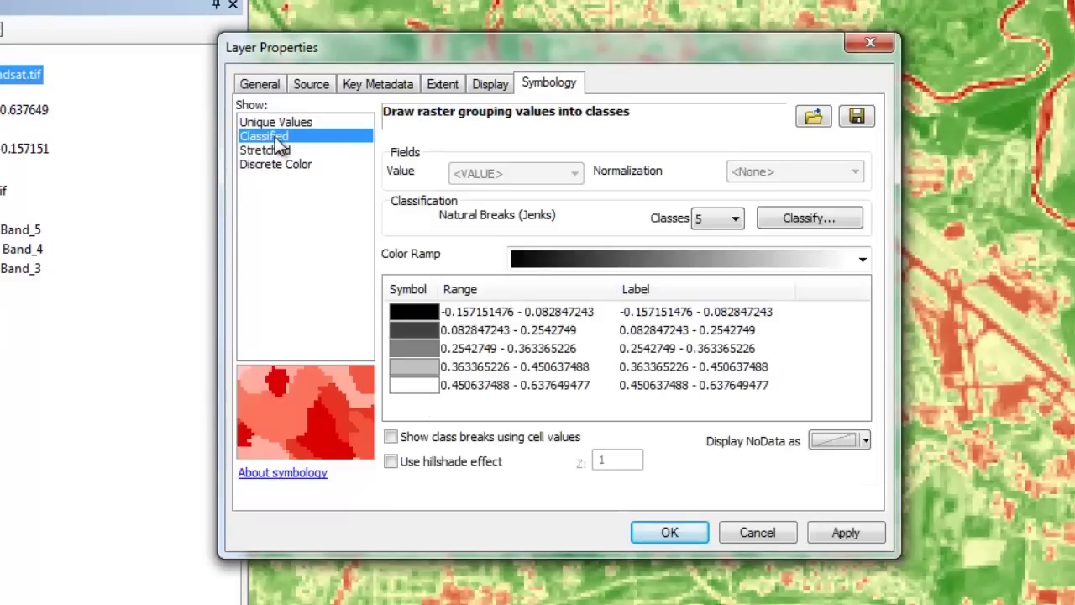
click(716, 219)
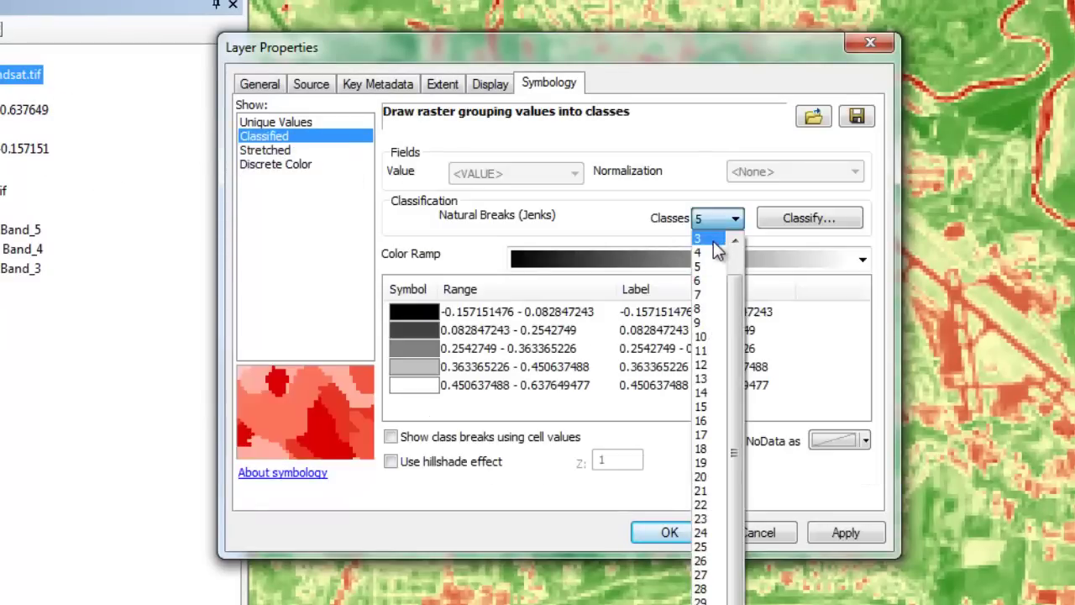
drag(738, 286, 737, 271)
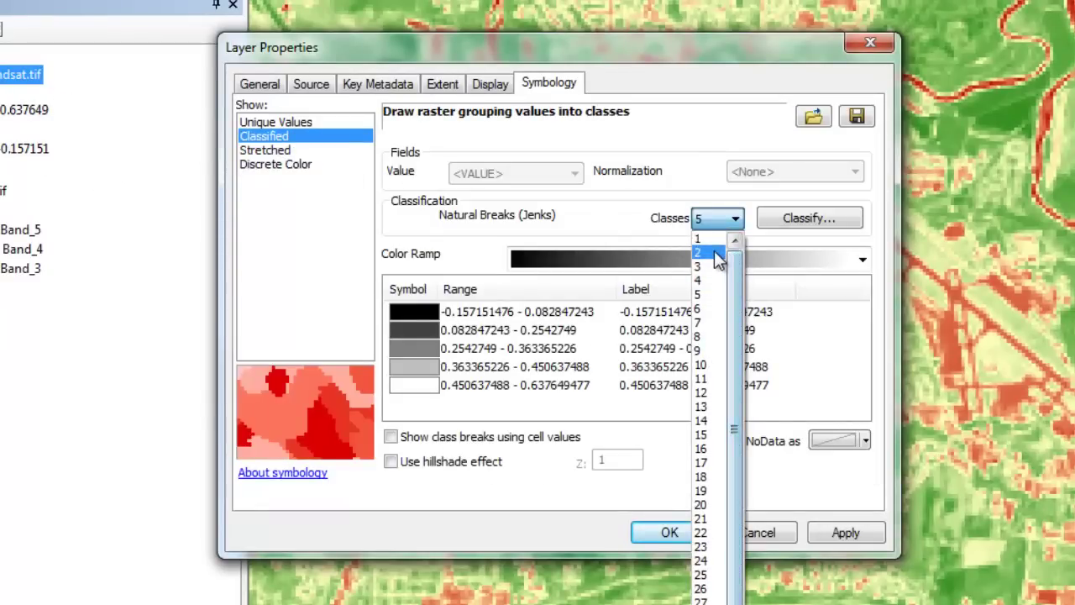
click(714, 251)
click(862, 262)
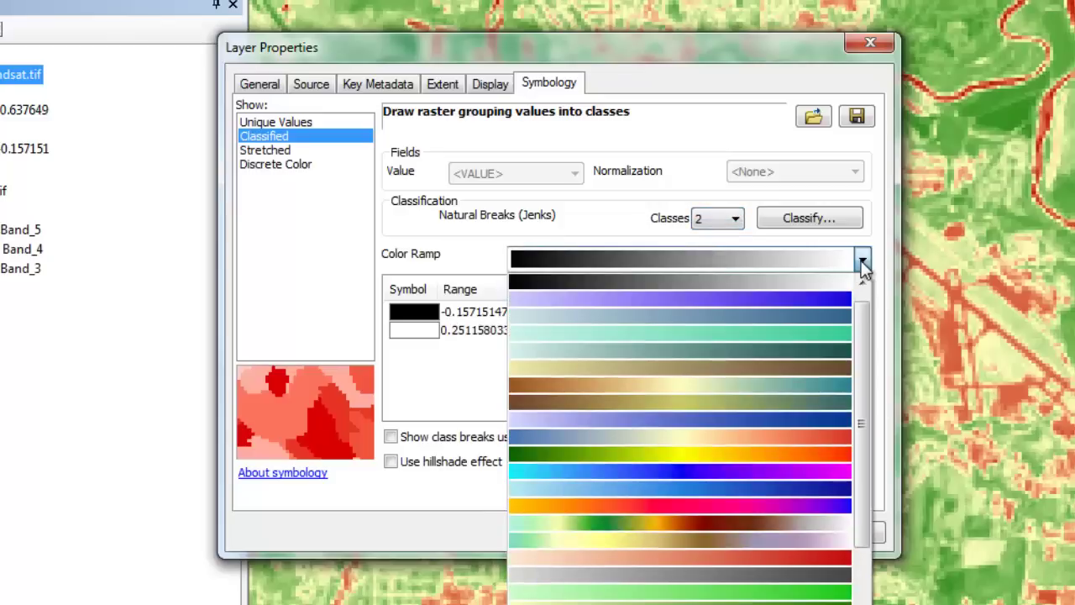
drag(862, 319, 850, 507)
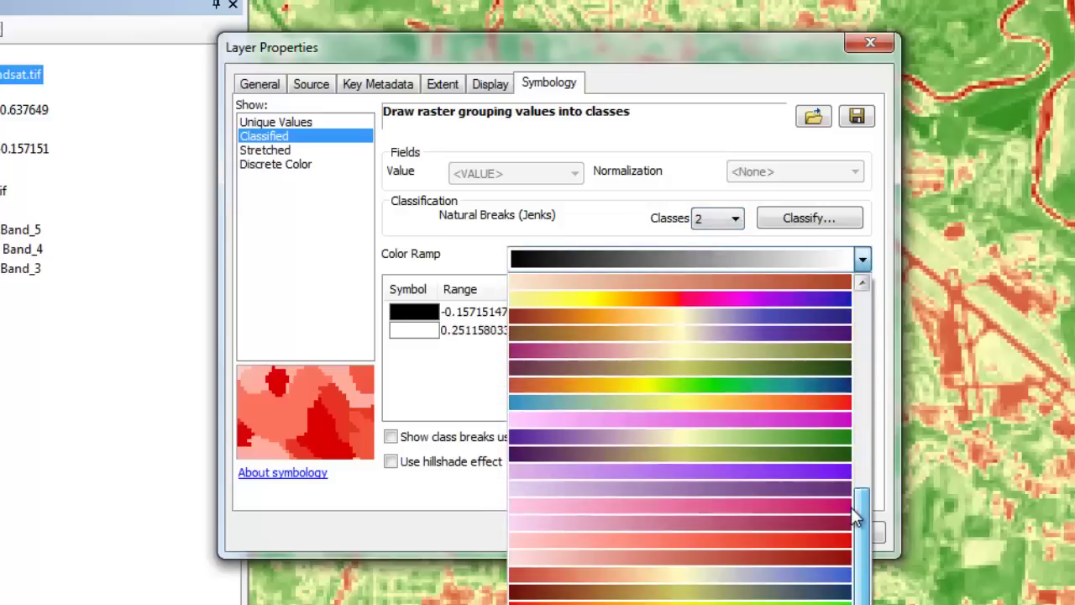
click(812, 551)
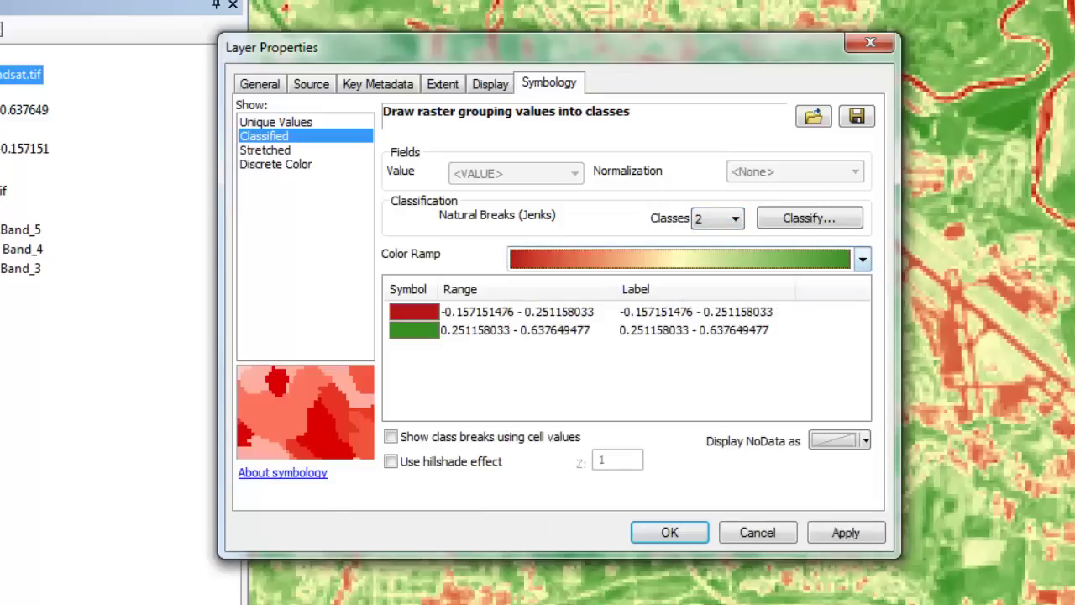
- Drag the first class break lower in the histogram and apply the two classes
click(786, 219)
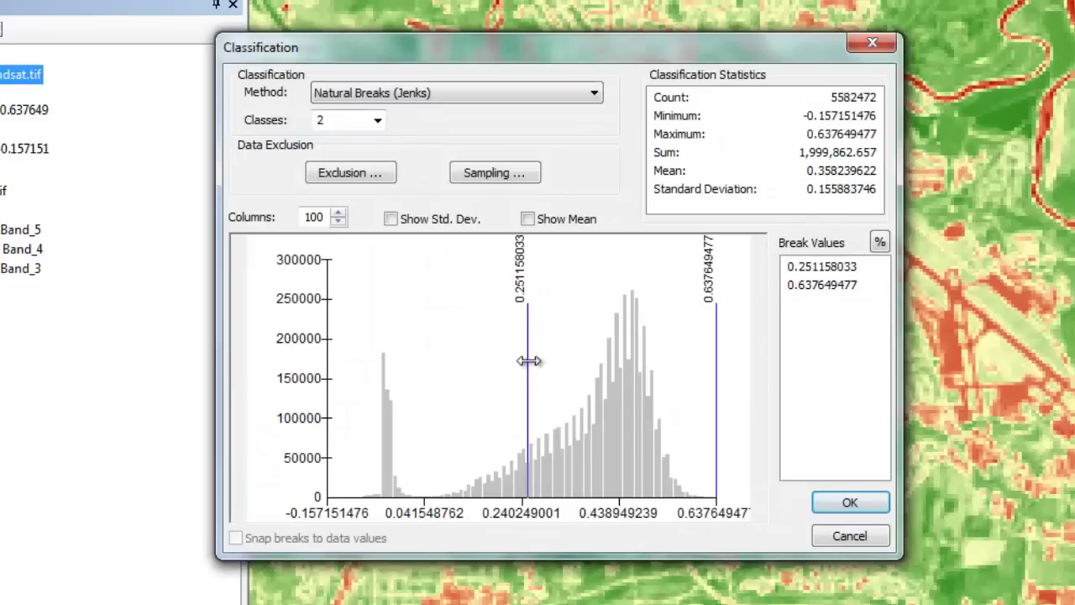
drag(529, 361, 431, 368)
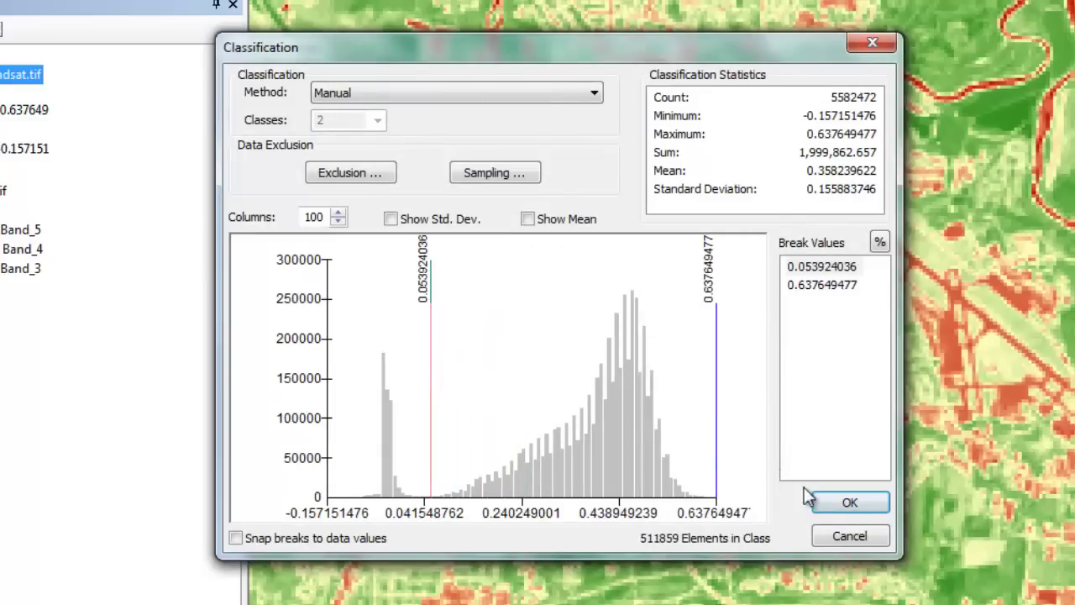
click(832, 502)
click(825, 532)
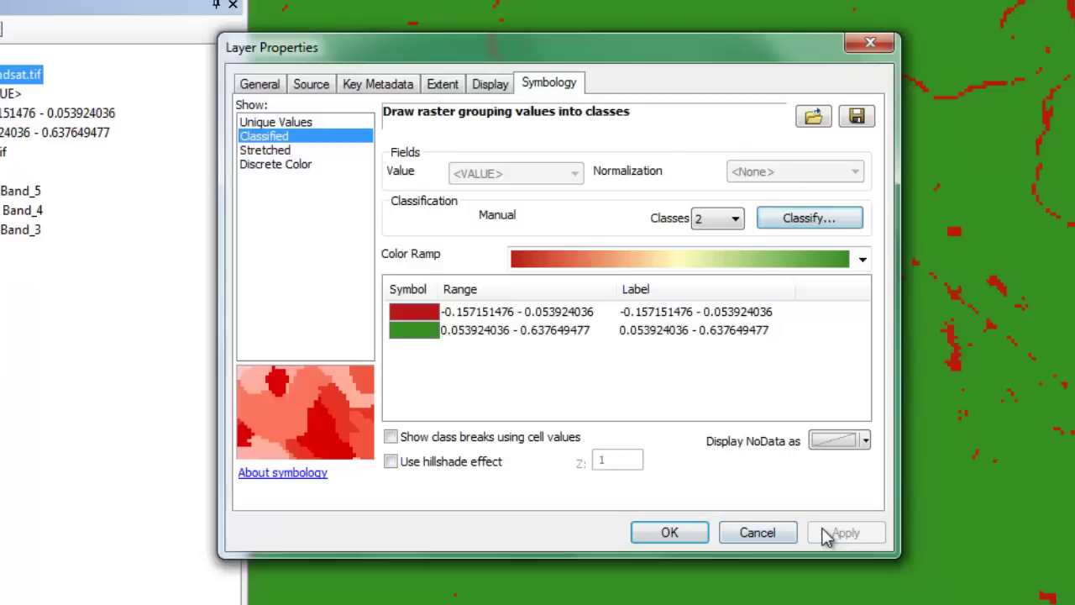
- Set the first class break to exactly 0.25 and apply the red/green classes to the map
click(793, 220)
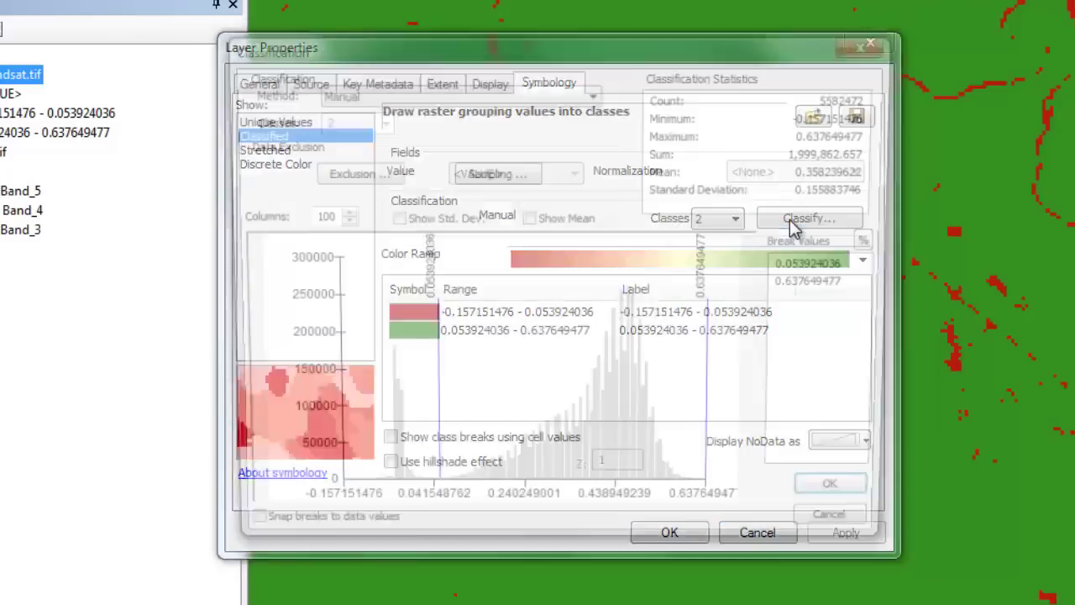
drag(428, 362, 527, 362)
click(805, 267)
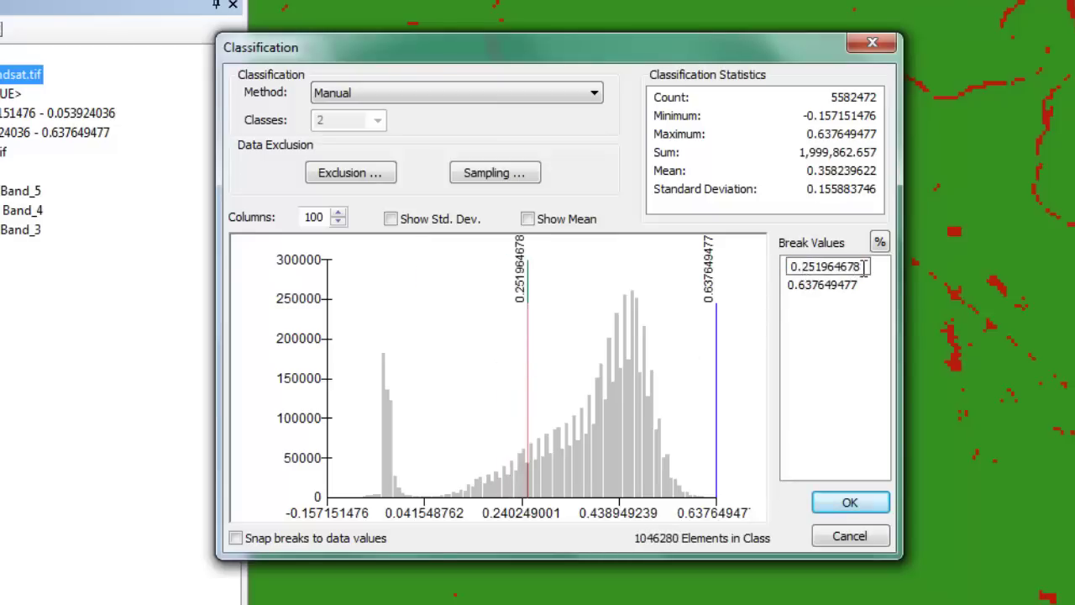
drag(865, 267, 808, 267)
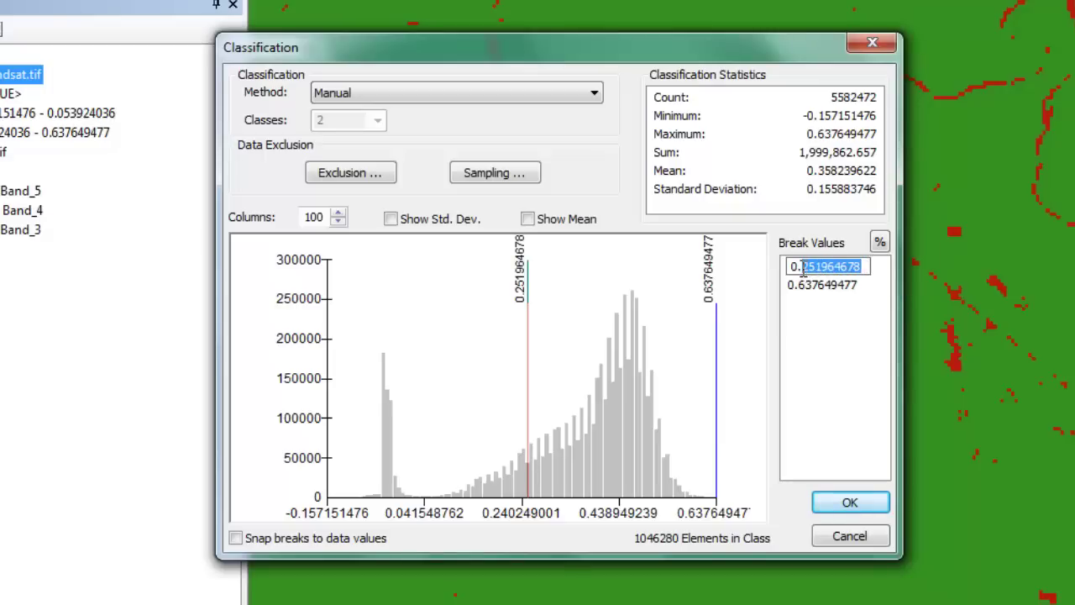
text(25)
click(847, 502)
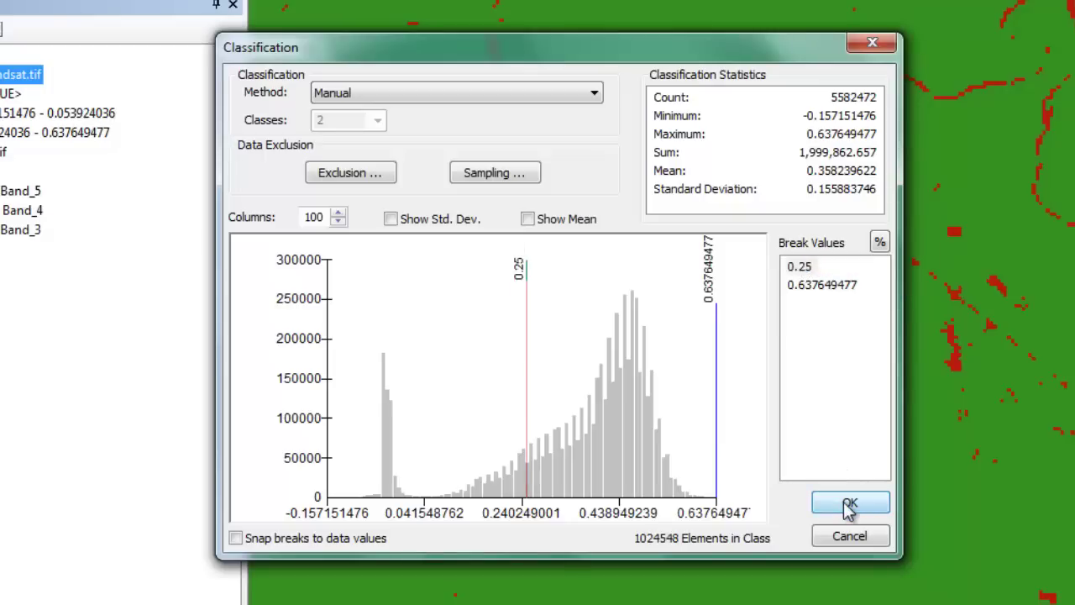
click(845, 506)
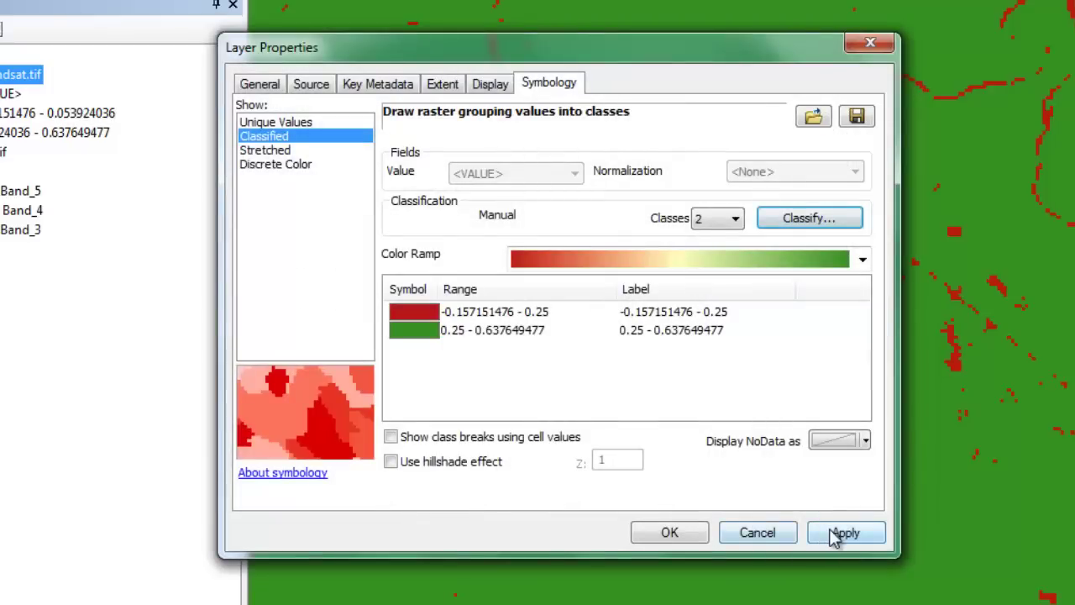
click(835, 534)
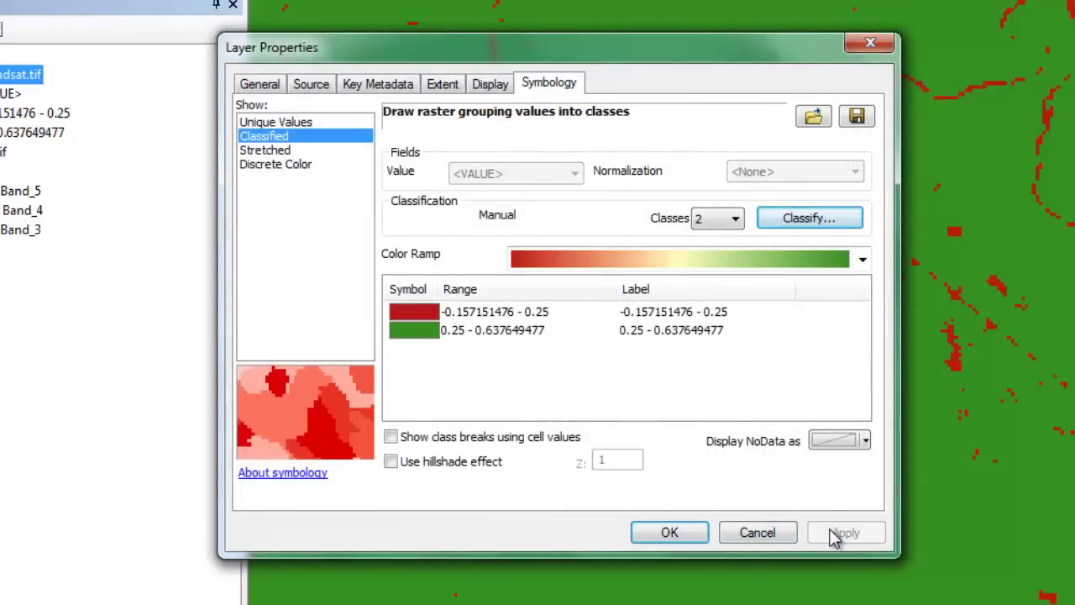
click(683, 533)
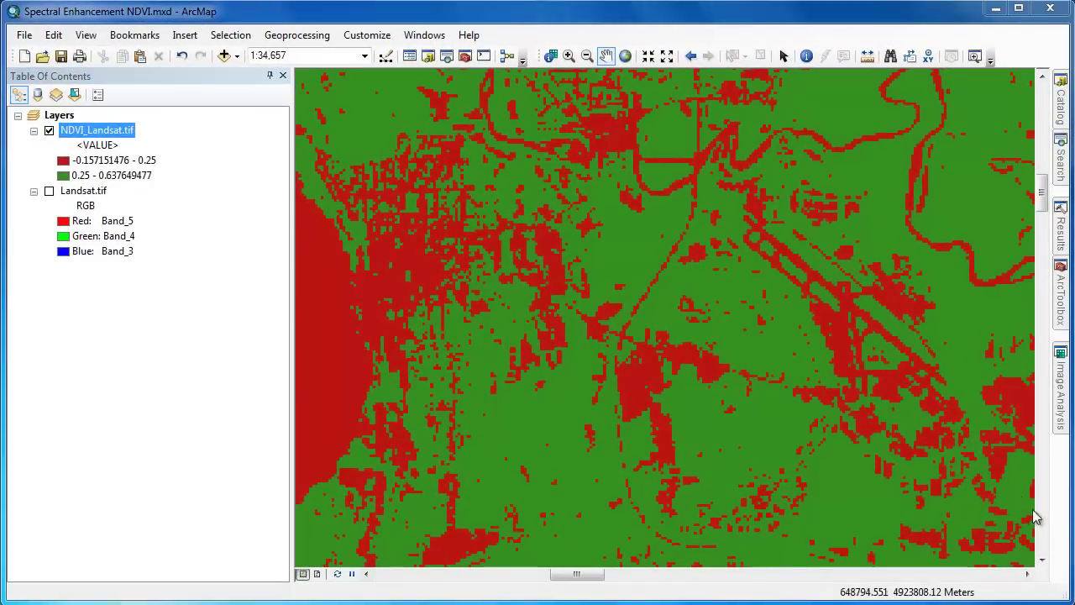
- Launch Raster Calculator from ArcToolbox under Spatial Analyst Tools > Map Algebra
click(1060, 317)
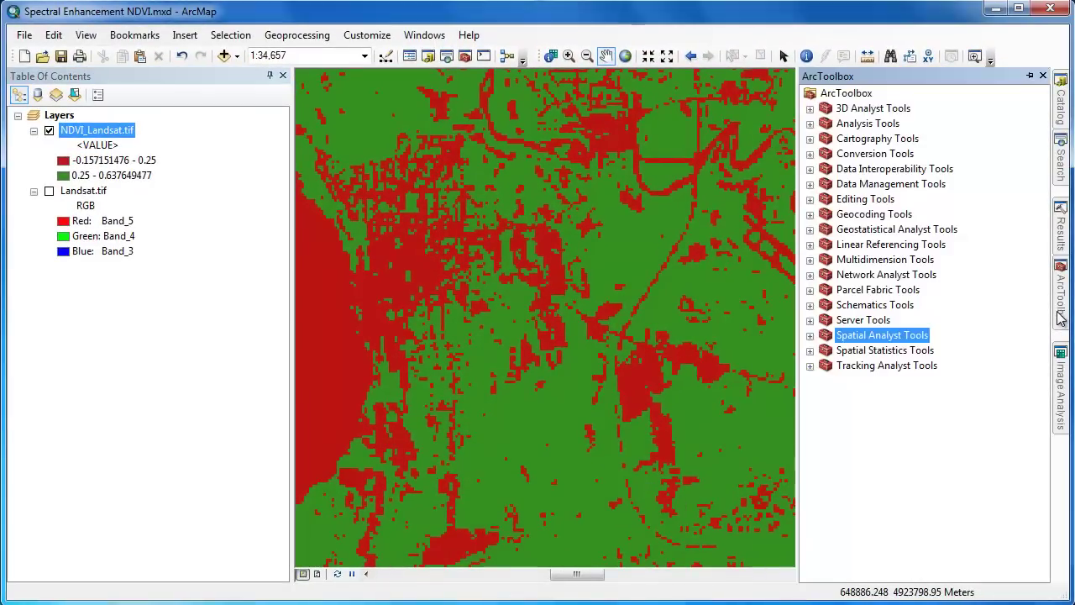
double_click(842, 335)
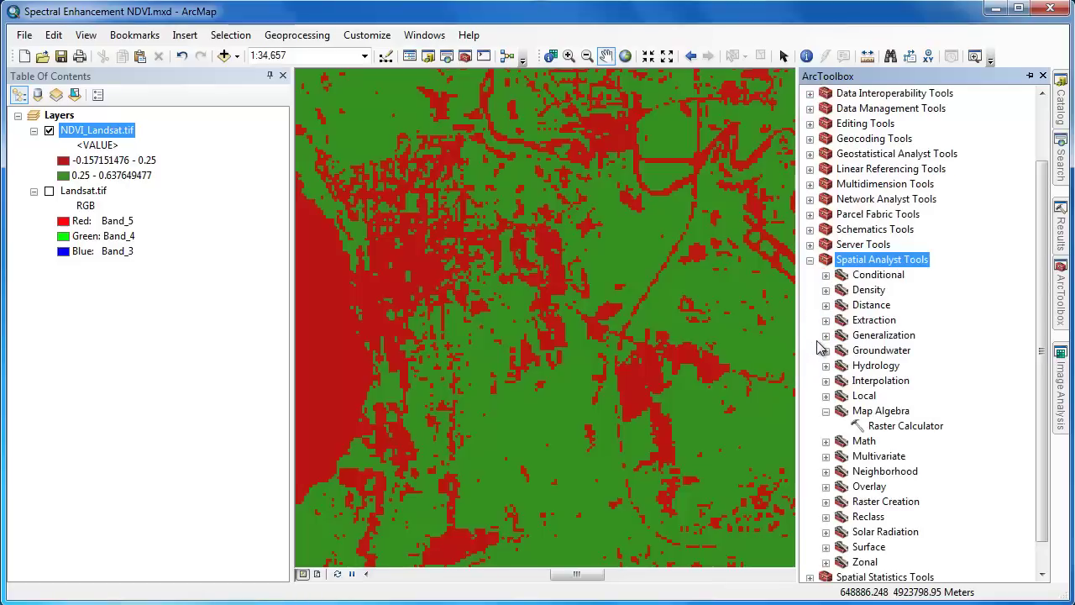
double_click(889, 427)
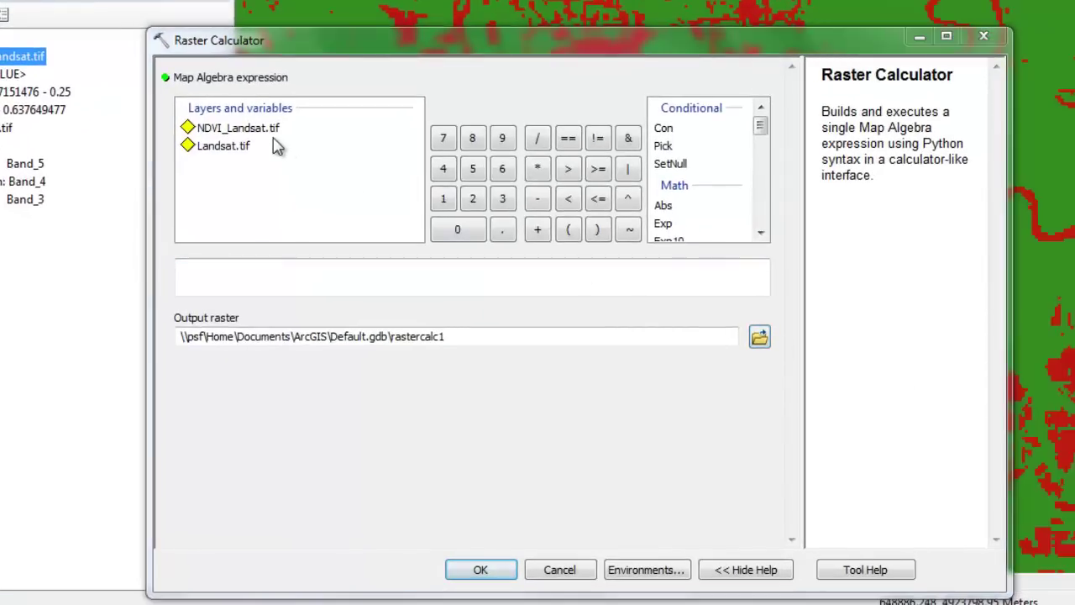
- Build the Raster Calculator expression "NDVI_Landsat.tif" > 0.25
double_click(271, 134)
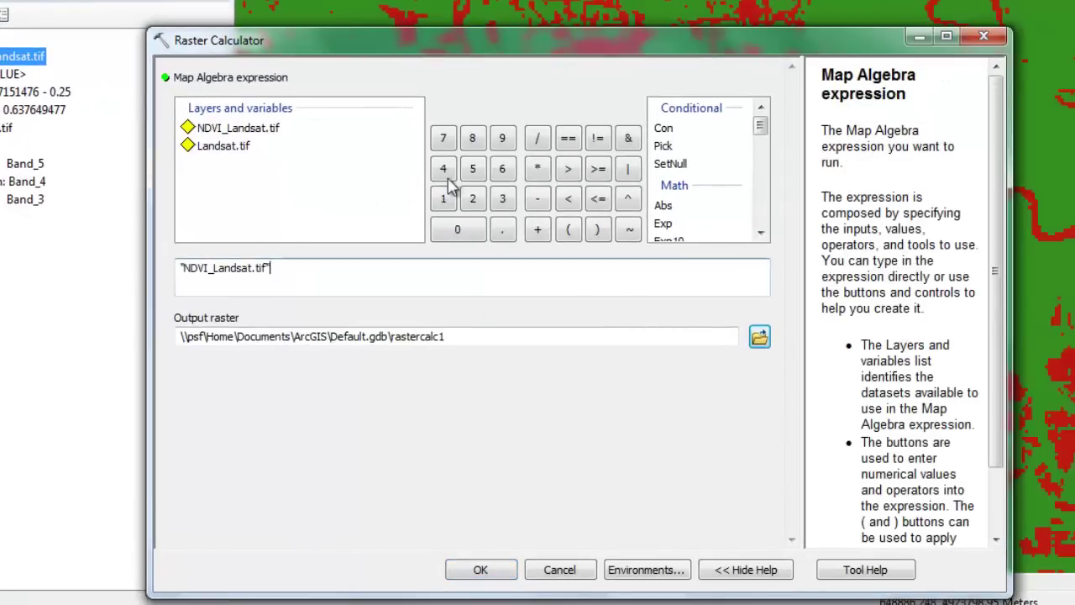
click(568, 171)
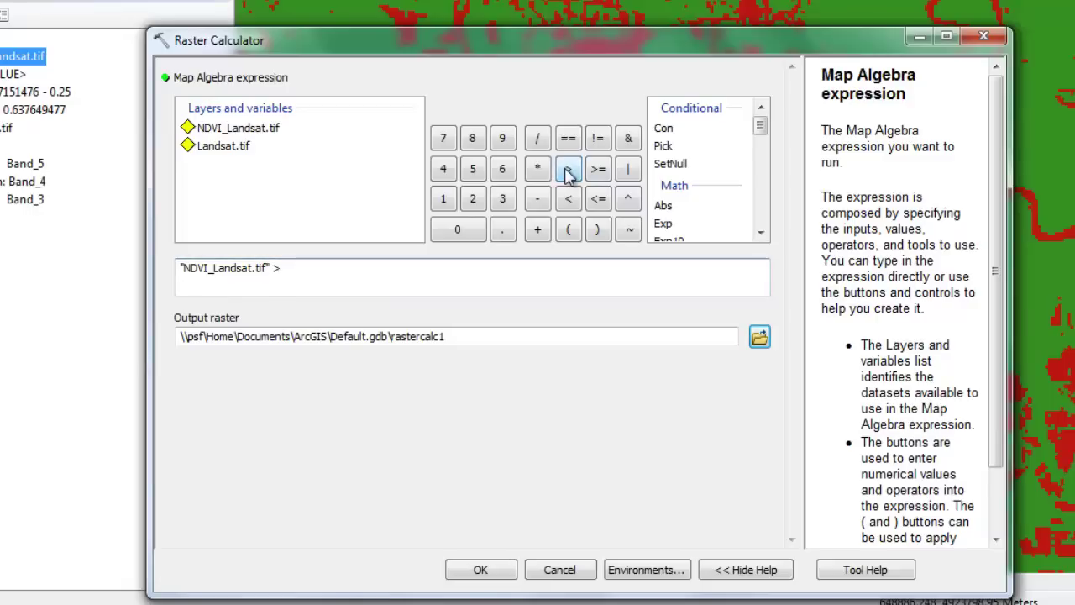
click(483, 235)
click(502, 230)
click(473, 200)
click(475, 177)
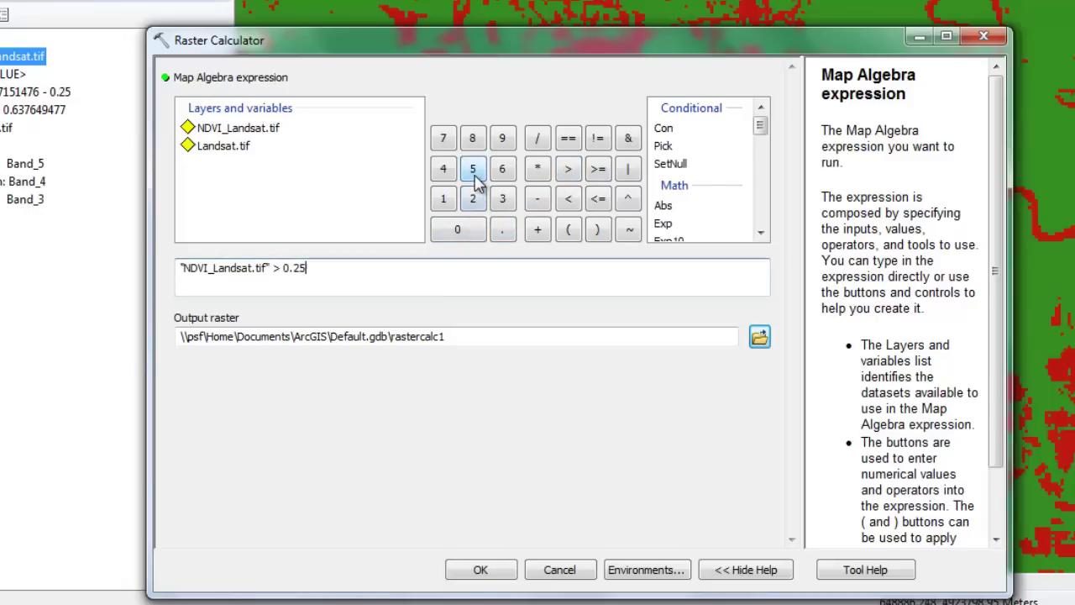
- Save the output raster as Vegetation.tif and run the calculation
click(759, 338)
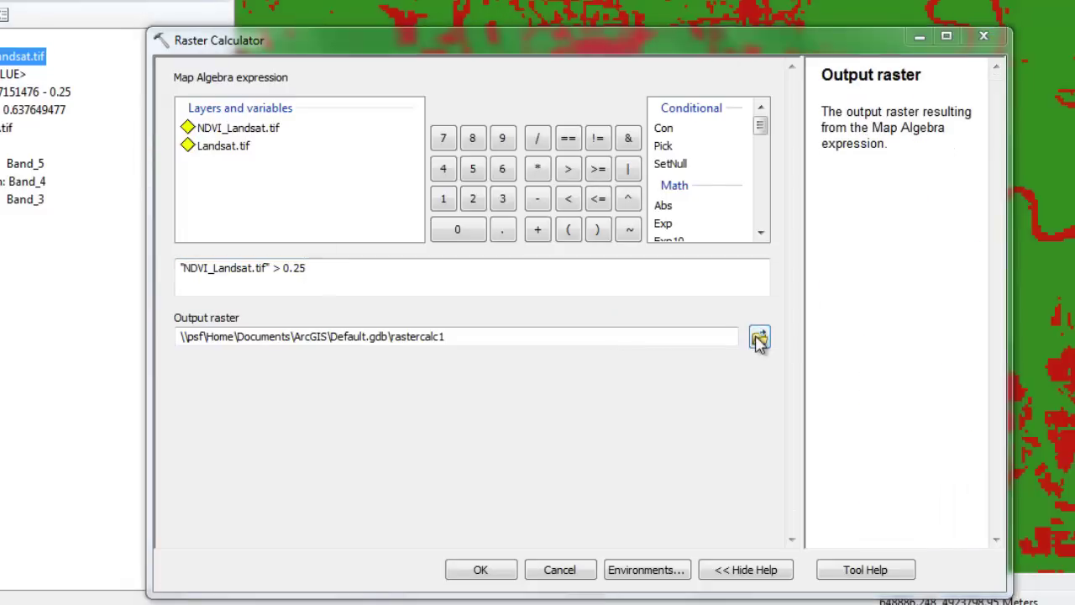
text(Vegetation.tif)
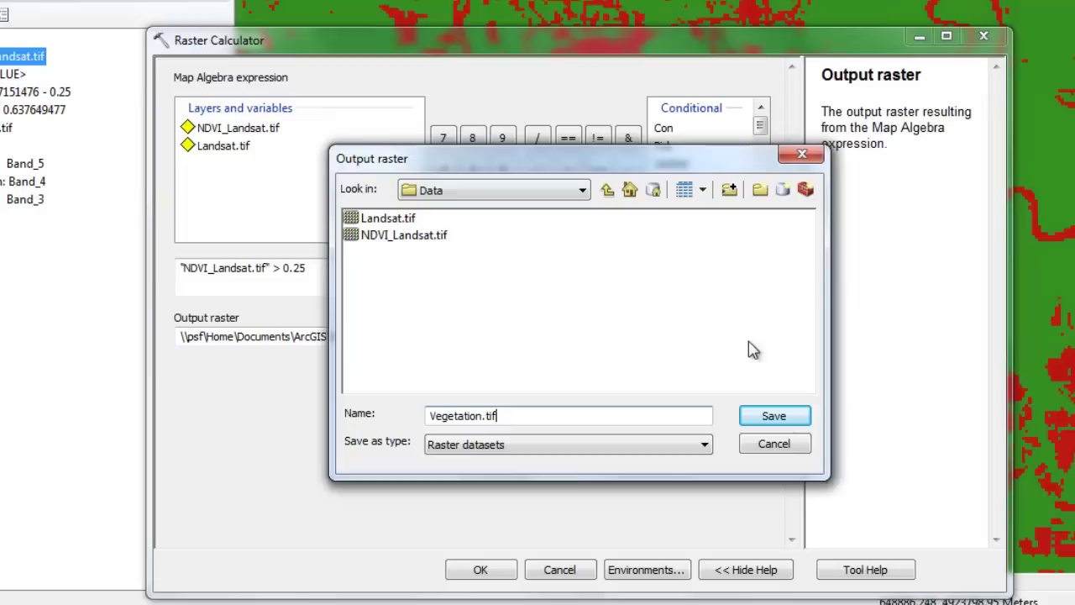
click(786, 416)
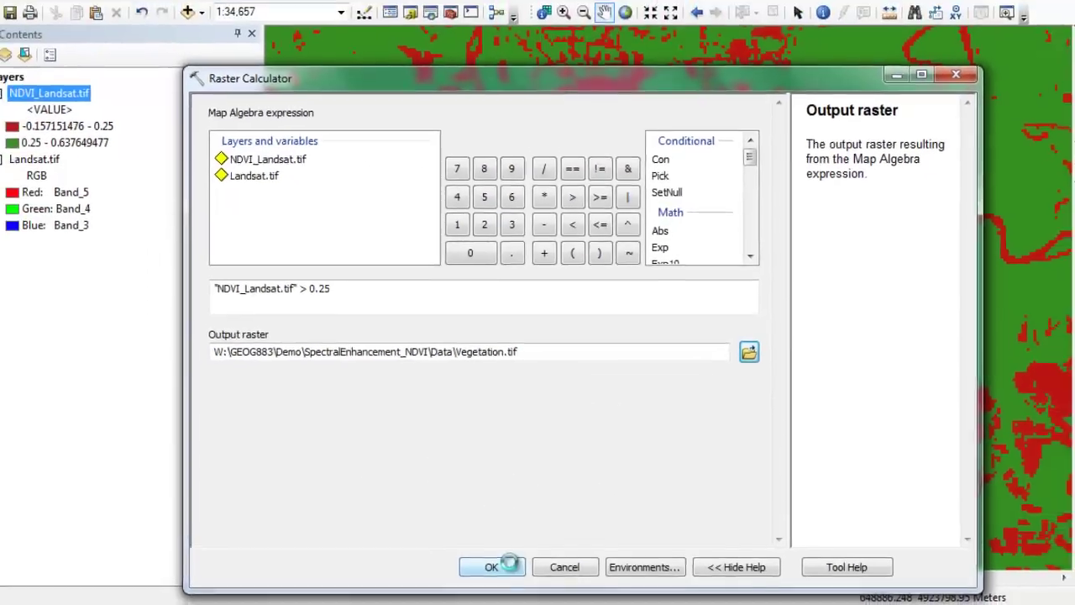
click(502, 571)
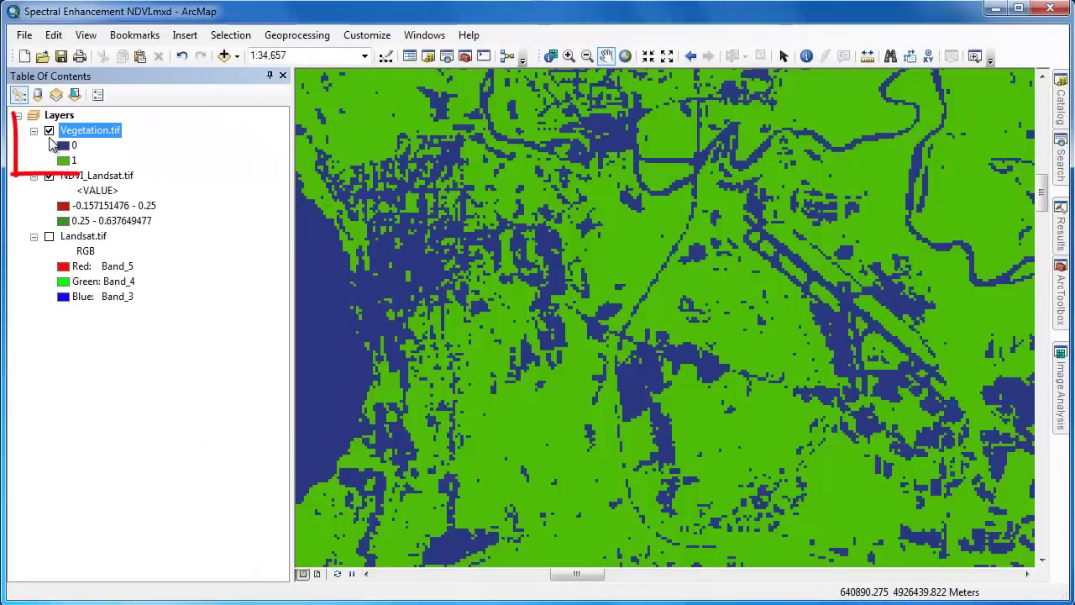
- Keep Vegetation.tif visible, hide NDVI_Landsat.tif, and turn on Landsat.tif underneath
click(48, 131)
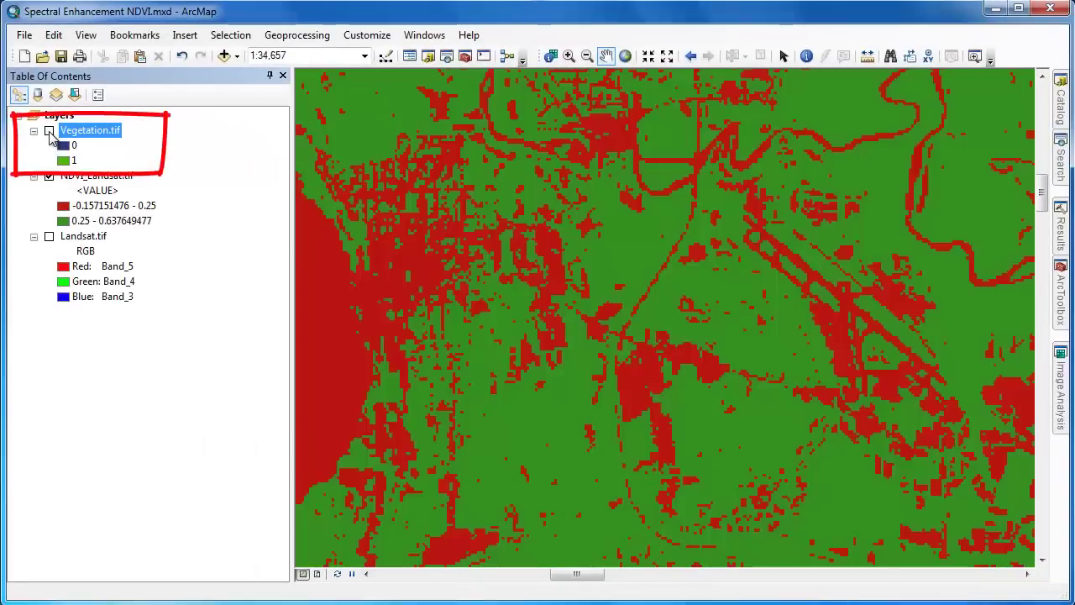
click(48, 132)
click(48, 176)
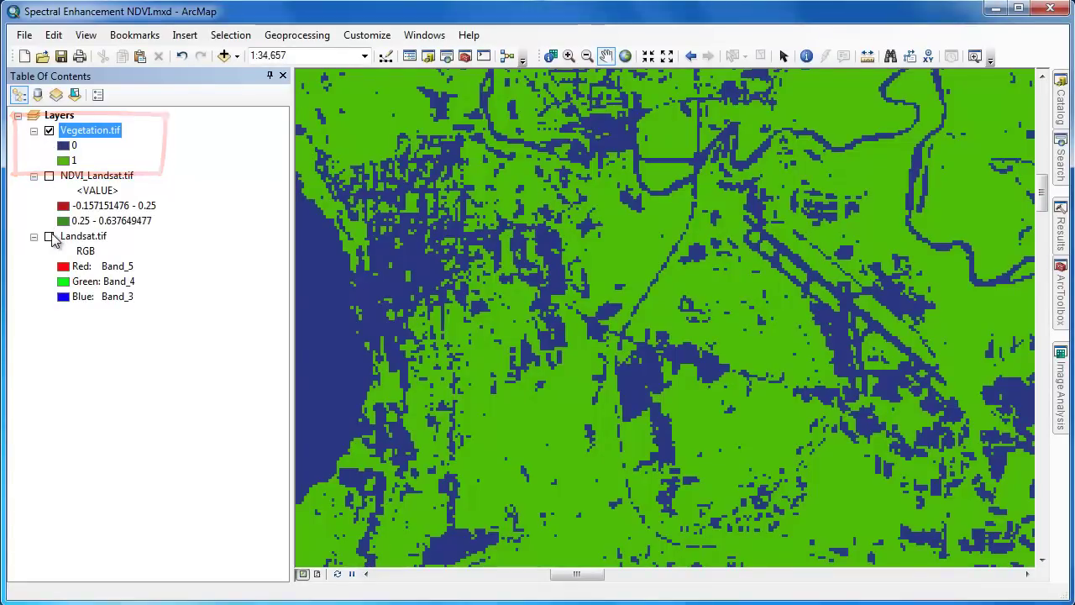
click(49, 236)
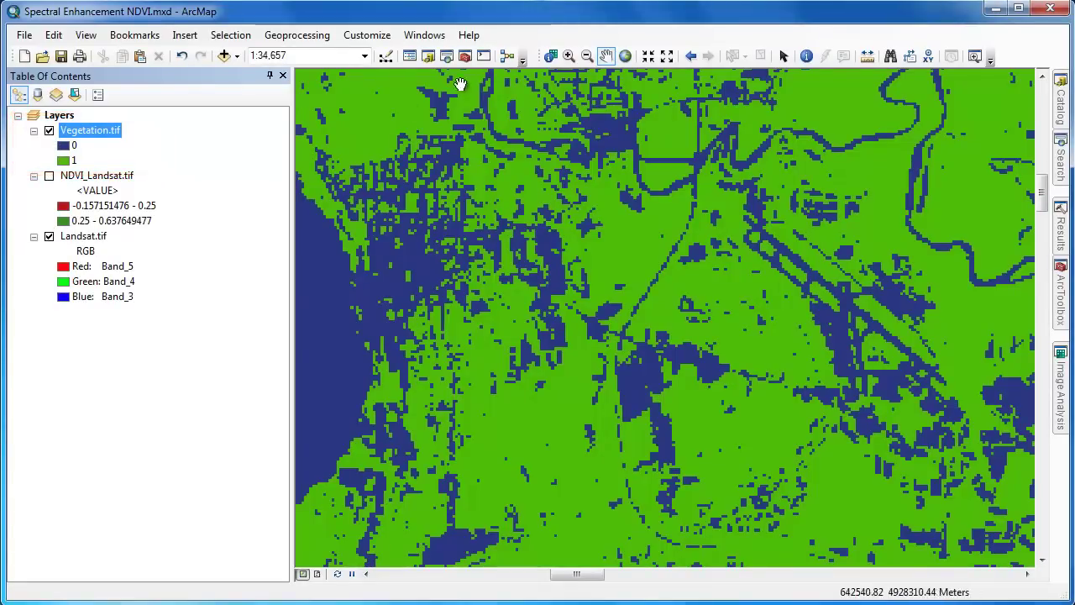
- Enable the Effects toolbar, target Vegetation.tif, and swipe it to reveal Landsat.tif beneath
right_click(525, 43)
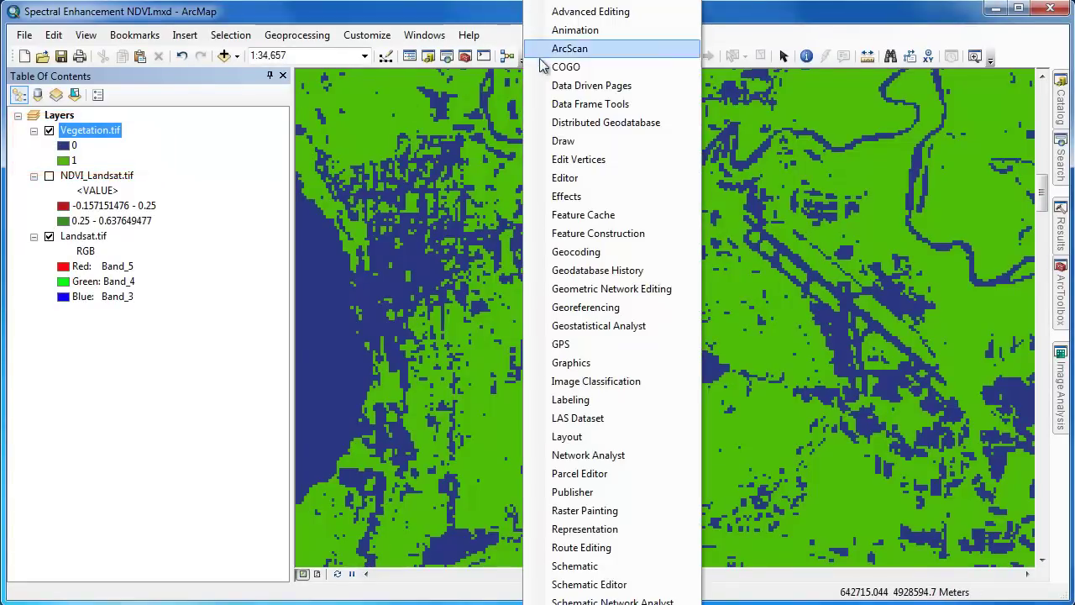
click(572, 196)
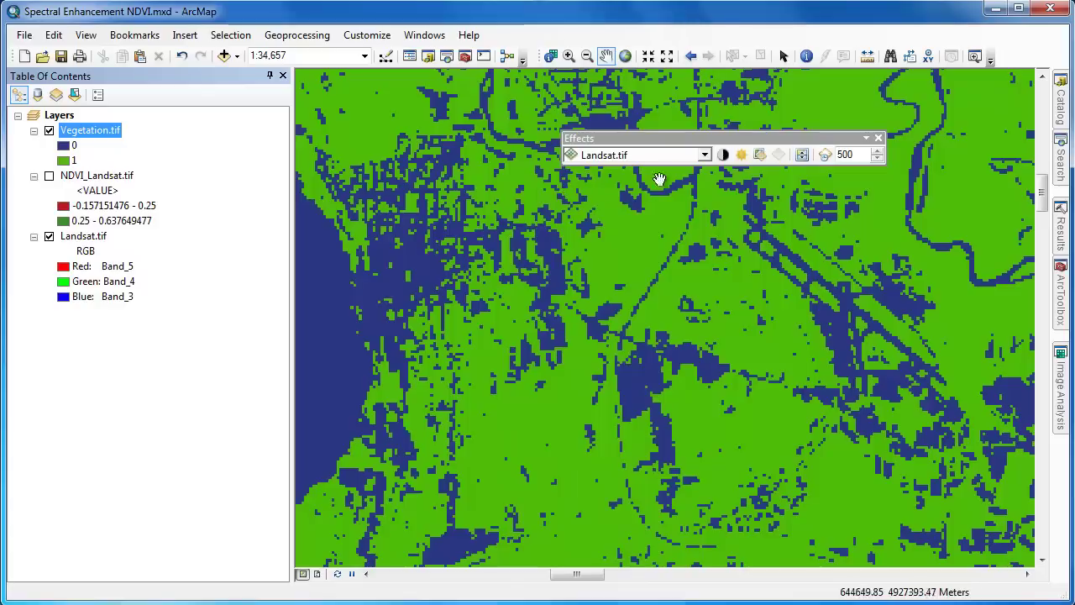
click(704, 155)
click(611, 170)
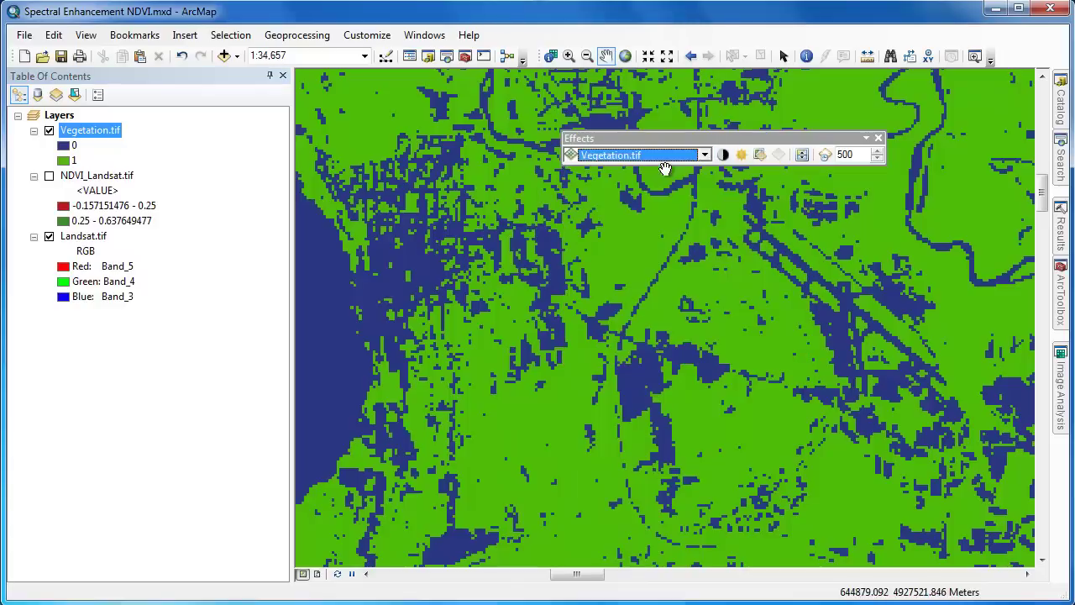
click(802, 157)
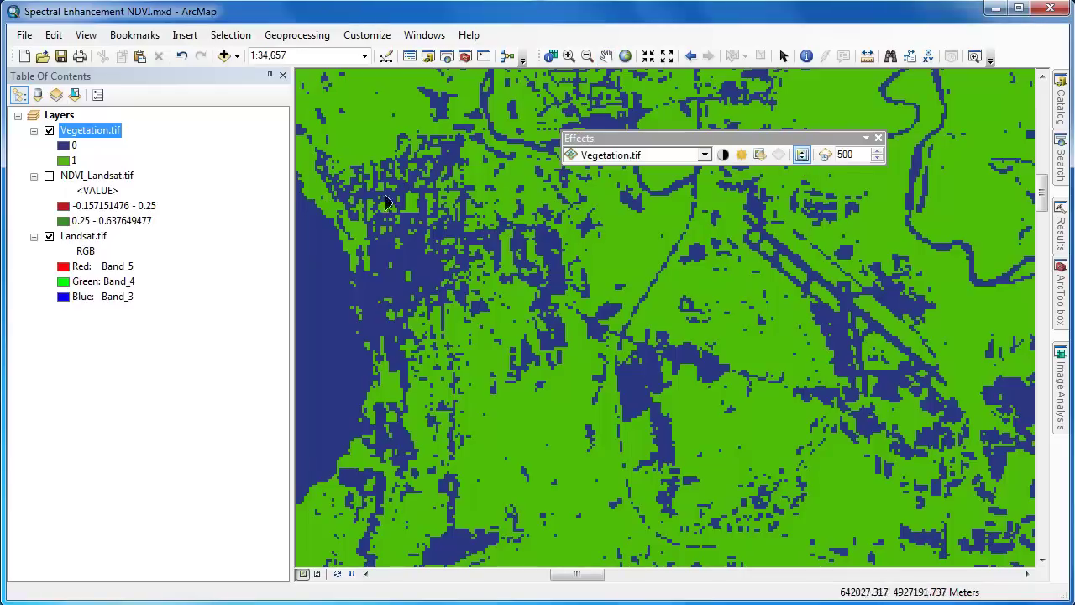